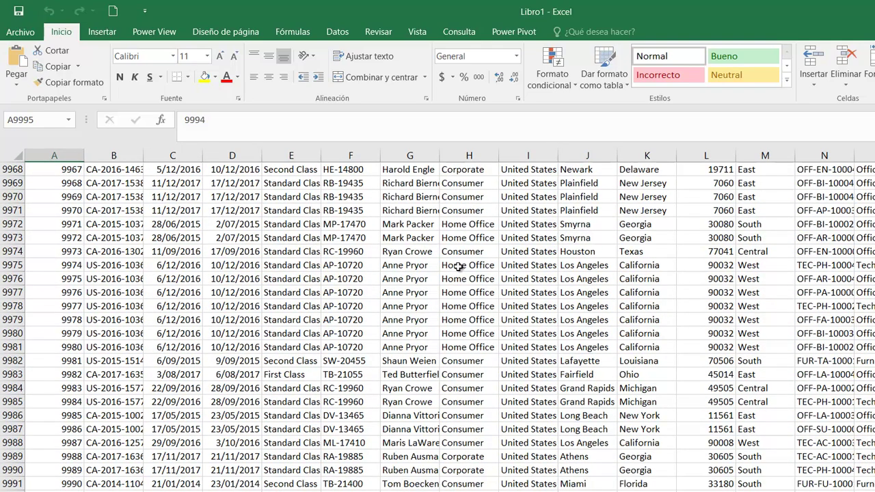
Examine the sales data from its first row, going across the columns from Row ID to State
key(ctrl+Up)
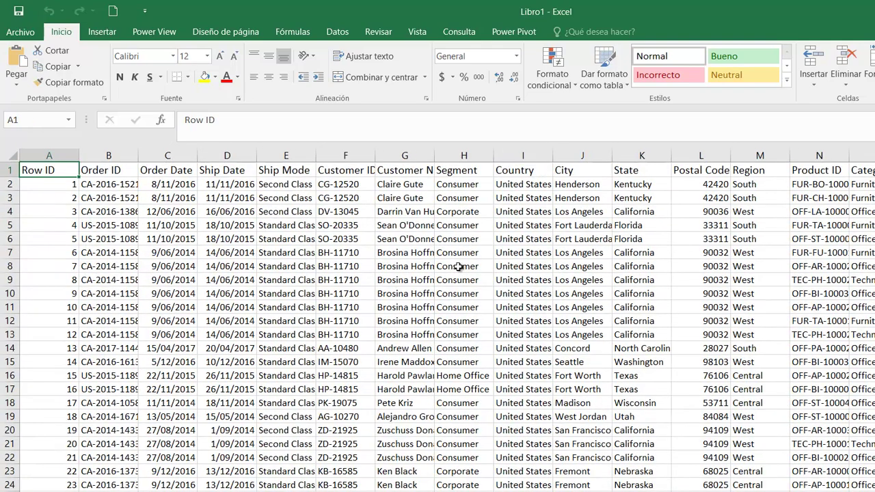
key(ctrl+Right)
key(ctrl+Left)
key(Right)
key(Down)
key(Right)
key(Right)
key(Right)
key(Right)
key(Right)
key(Right)
key(Right)
key(Right)
key(Right)
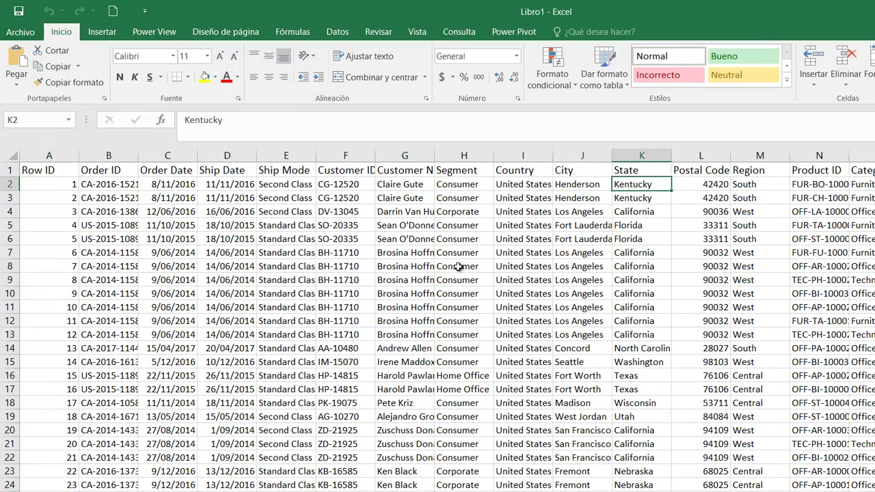
key(Left)
key(Left)
key(Right)
key(Right)
Examine the final columns of the data set, such as Sales and the other numeric fields, and return to the first column
key(ctrl+Left)
key(ctrl+Right)
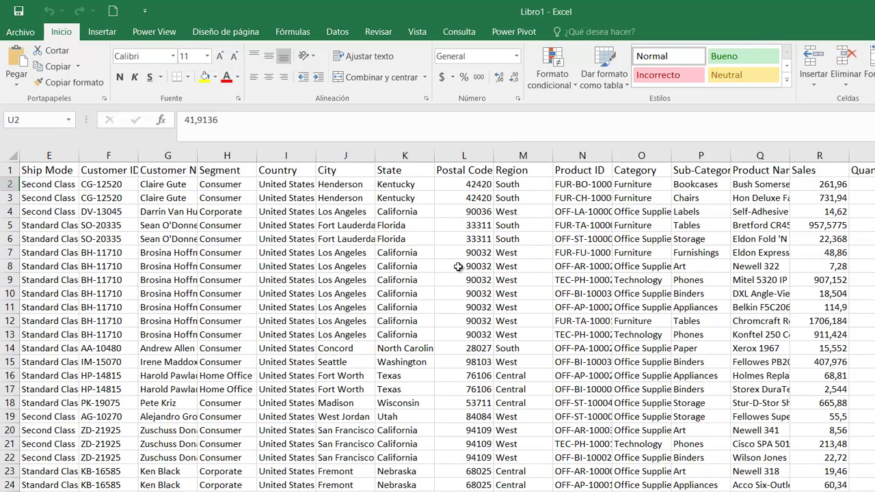
key(Left)
key(Left)
key(Left)
key(Right)
key(Right)
key(Right)
key(ctrl+Left)
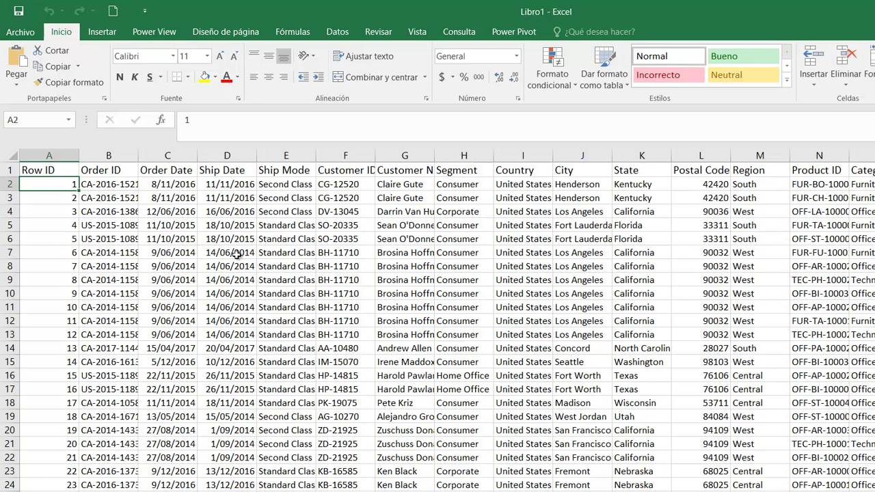
Format the whole data range A1:U9995 as a table with headers and check its header cells
key(ctrl+a)
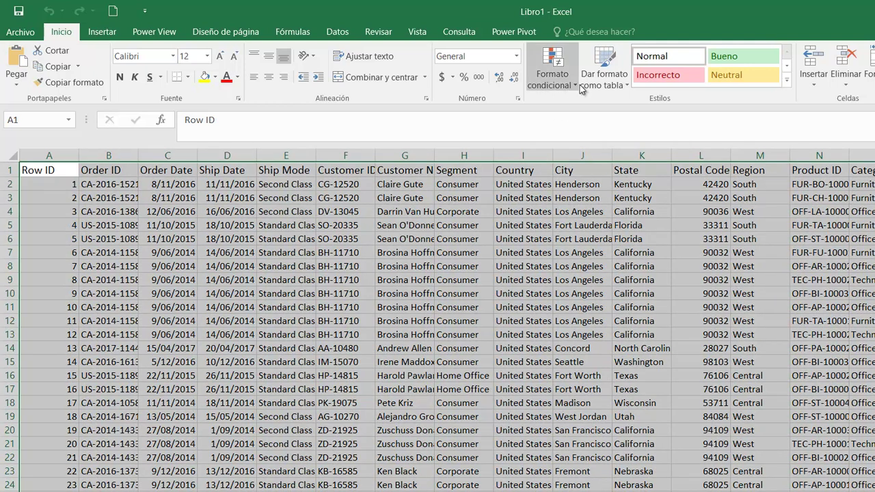
click(601, 86)
click(653, 164)
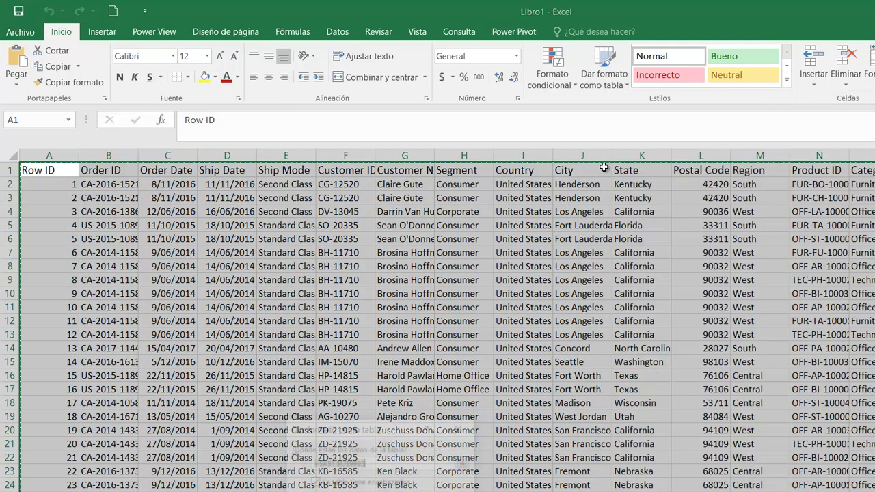
drag(377, 430, 374, 201)
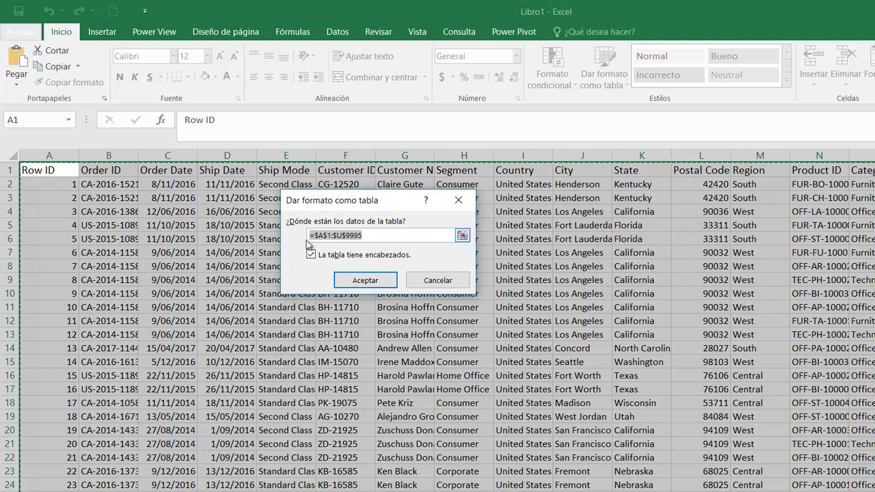
click(364, 280)
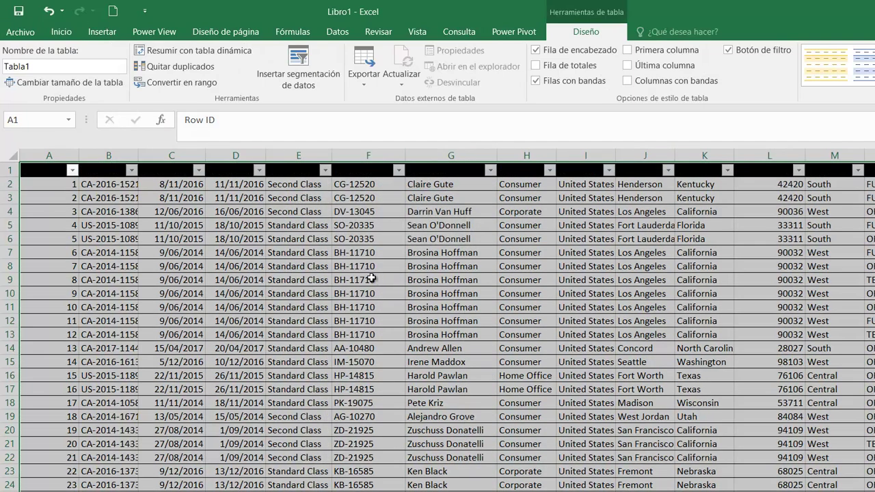
click(328, 250)
click(106, 172)
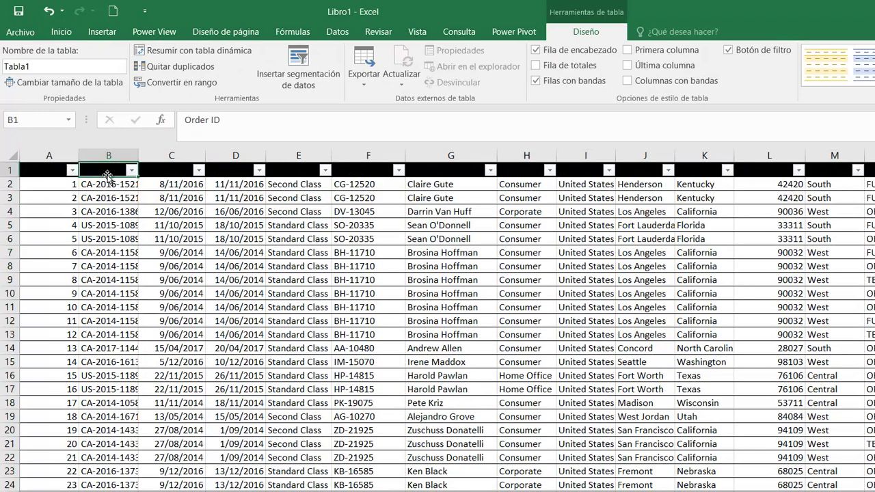
key(Left)
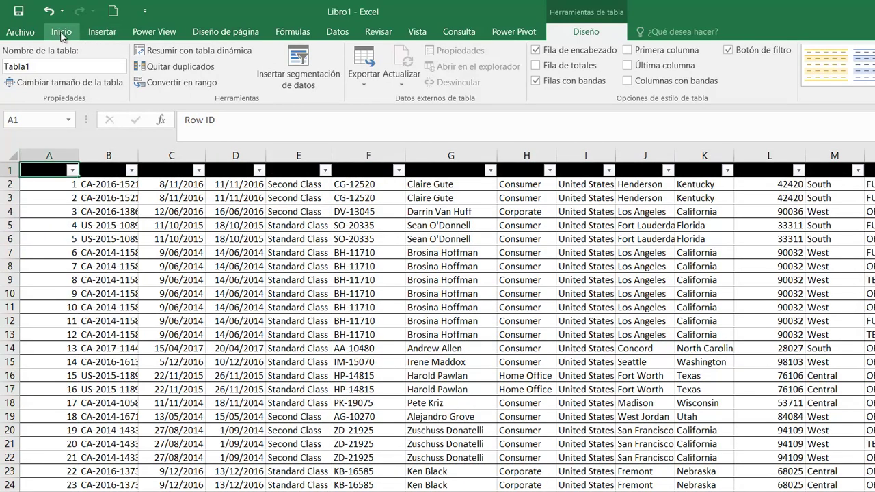
Undo the black-header table formatting and insert a table with headers over the range A1:U9995
click(62, 34)
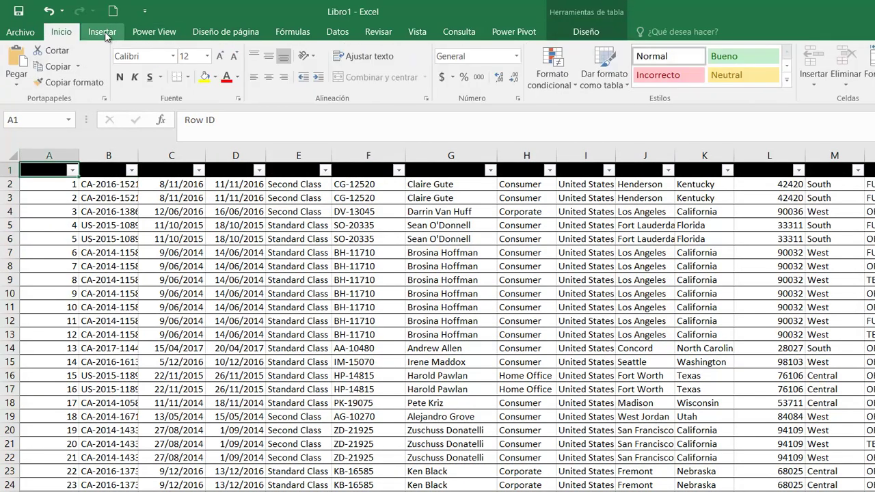
click(106, 38)
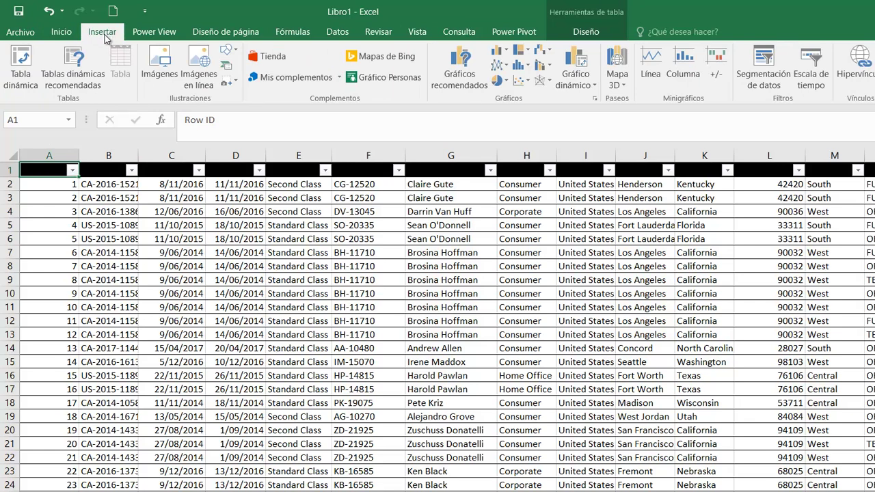
key(ctrl+z)
click(134, 198)
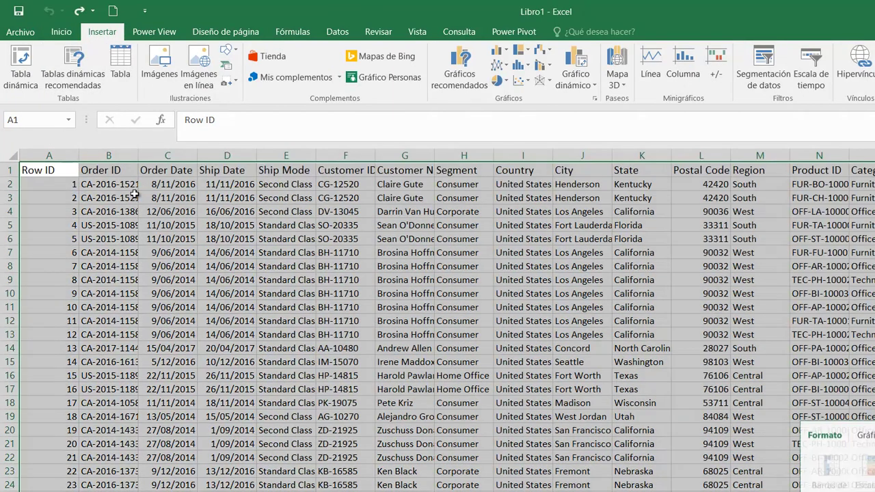
click(120, 68)
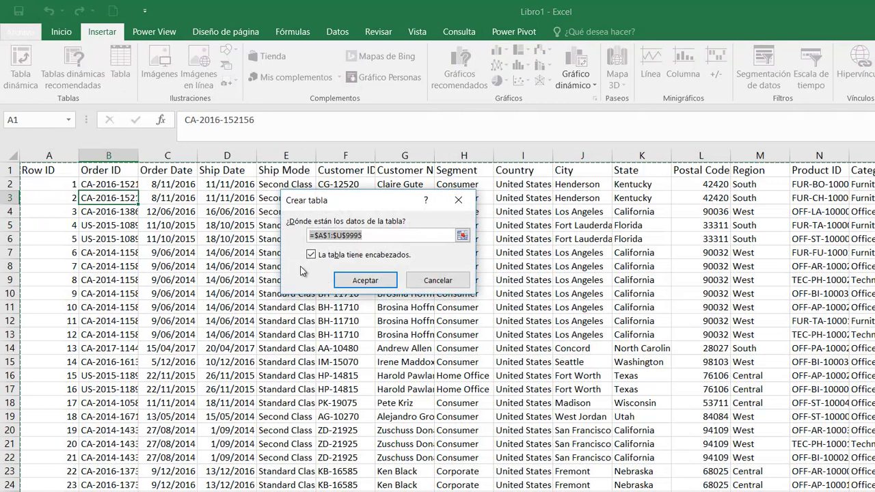
click(375, 282)
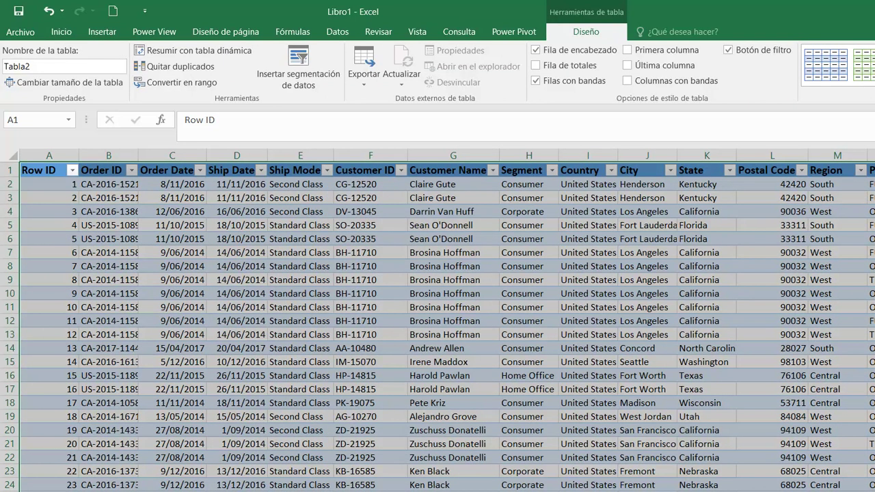
click(204, 212)
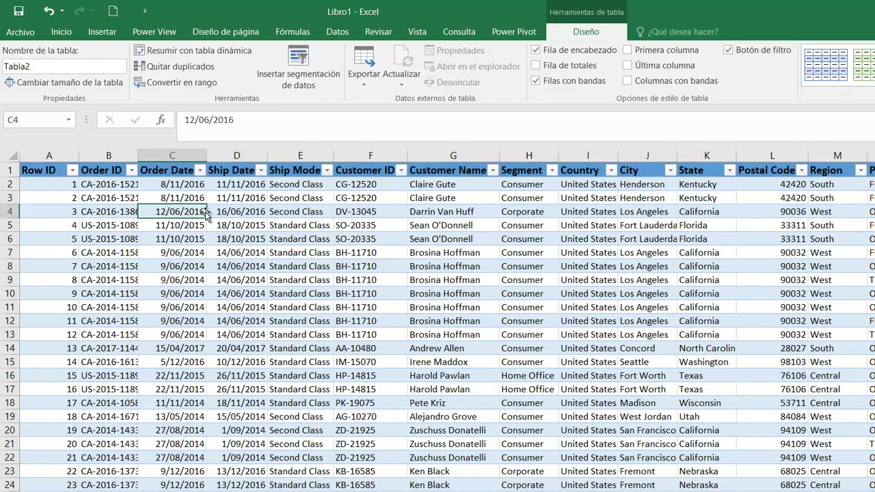
Review the available COM add-ins, including Inquire, Power Map, Power Pivot and Power View, and accept the dialog
click(143, 34)
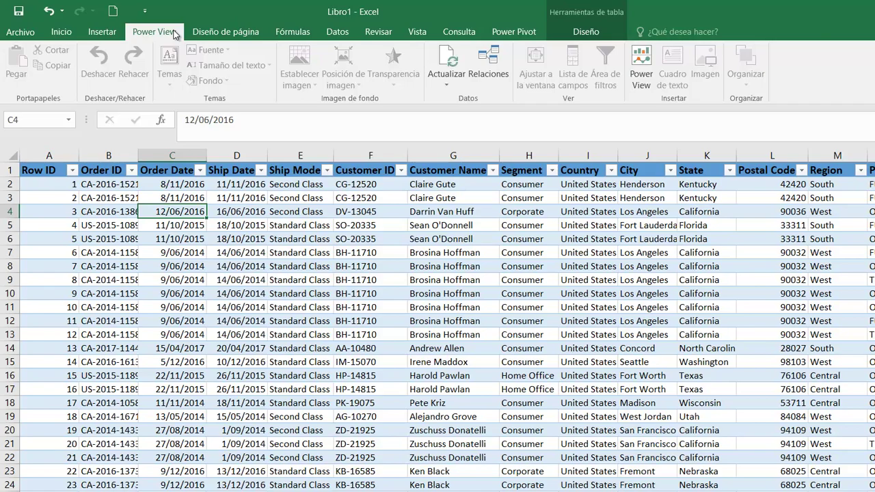
click(26, 32)
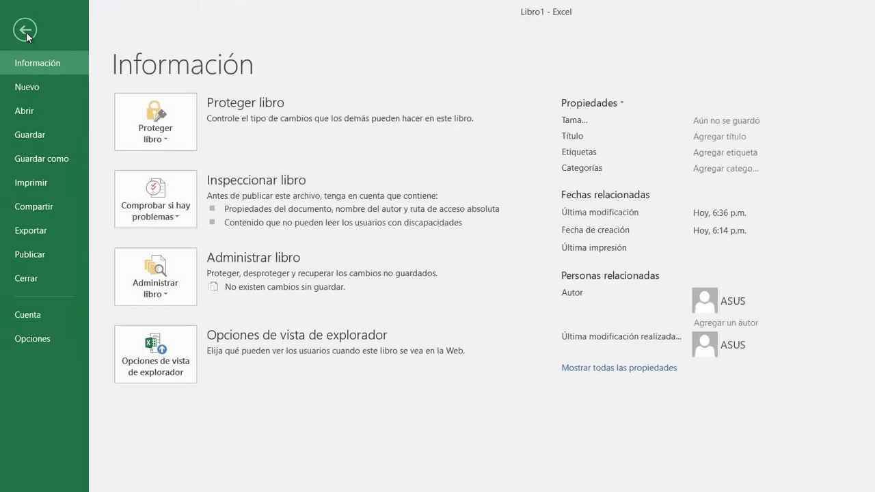
click(32, 341)
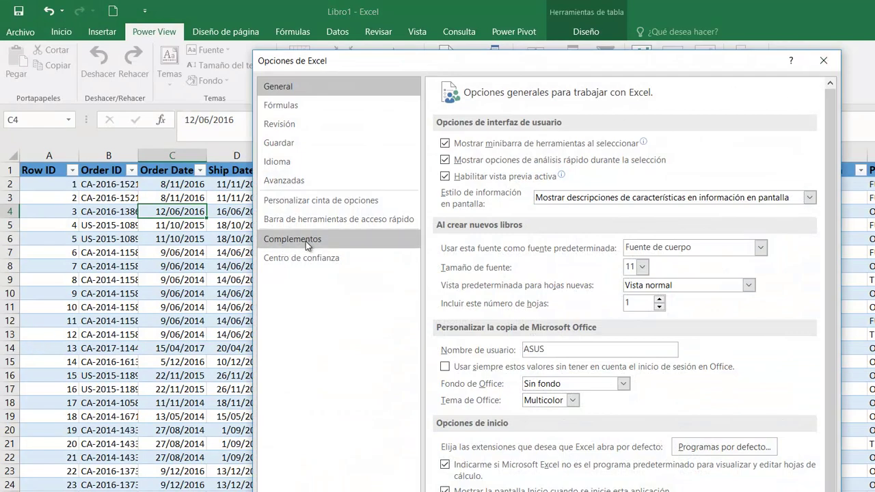
click(305, 241)
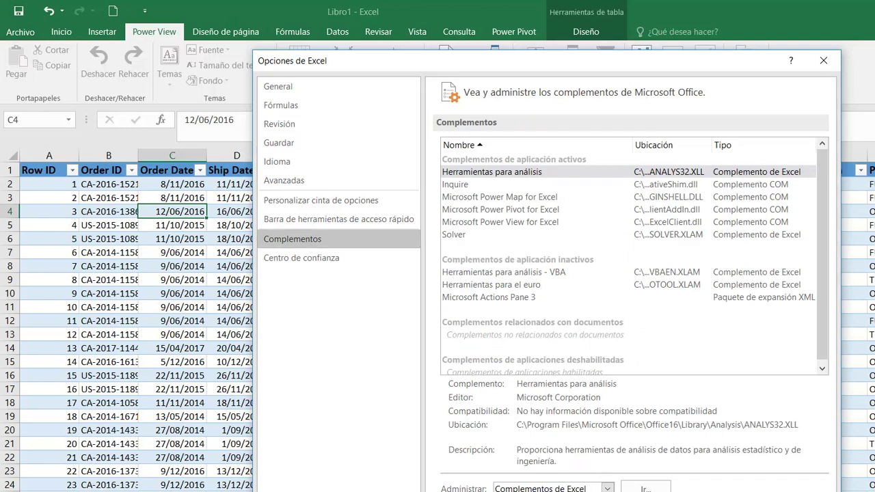
key(Down)
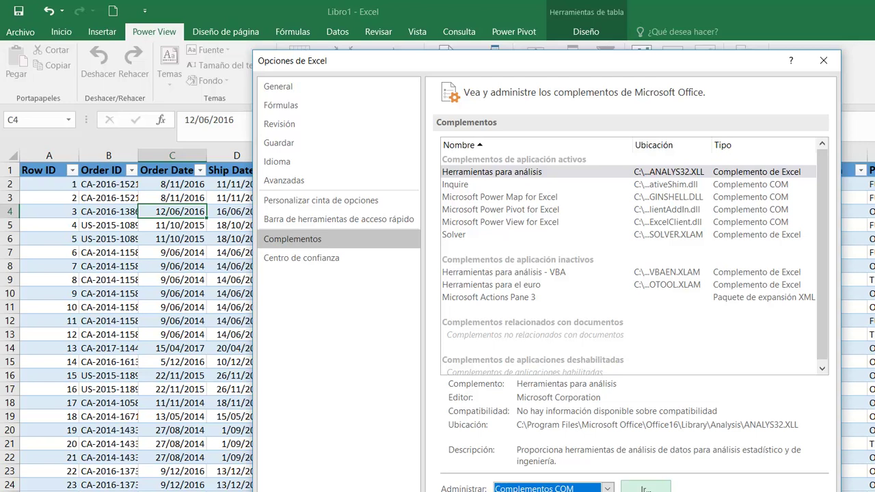
click(645, 488)
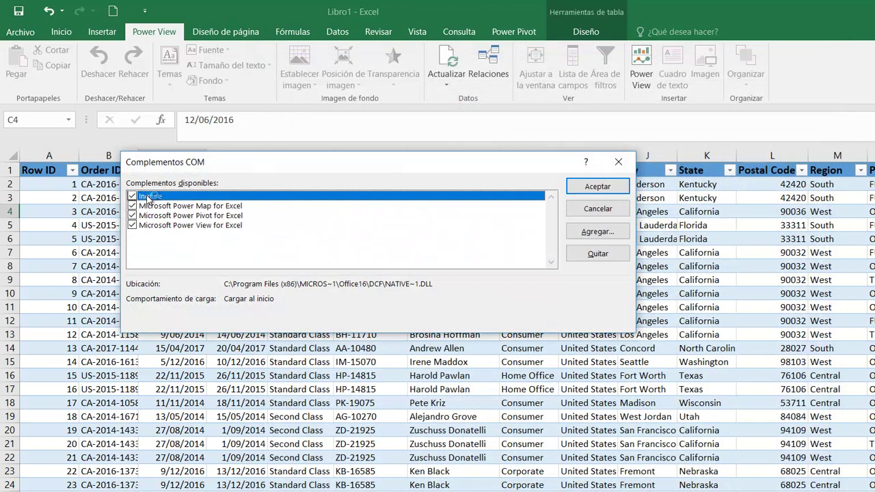
click(132, 196)
click(605, 190)
click(395, 237)
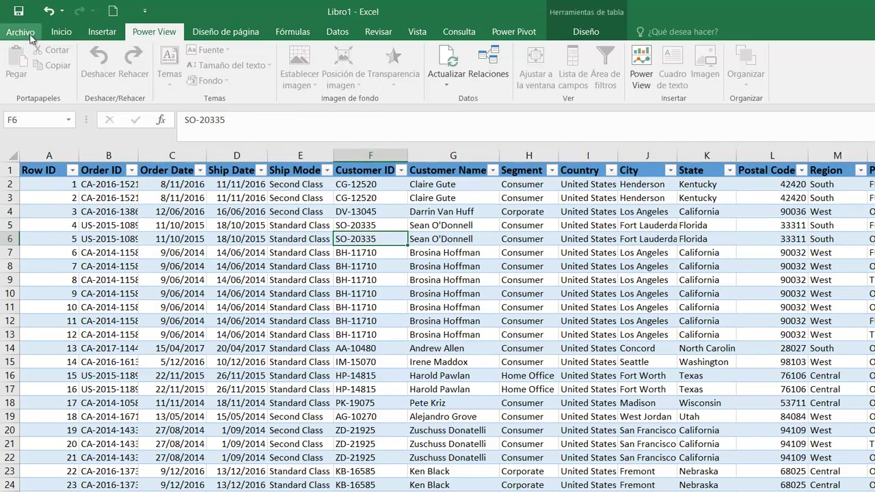
Examine the ribbon customization options, including the available command categories, the most used commands and the custom Power View tab
click(29, 32)
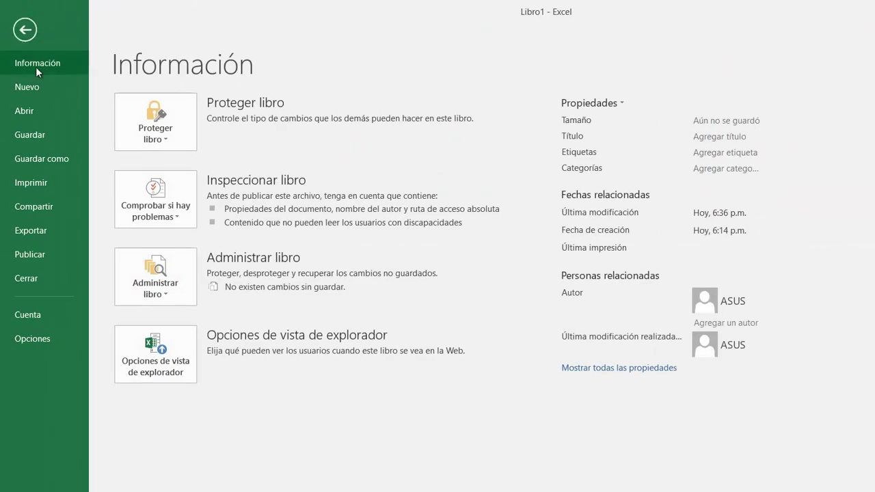
click(43, 337)
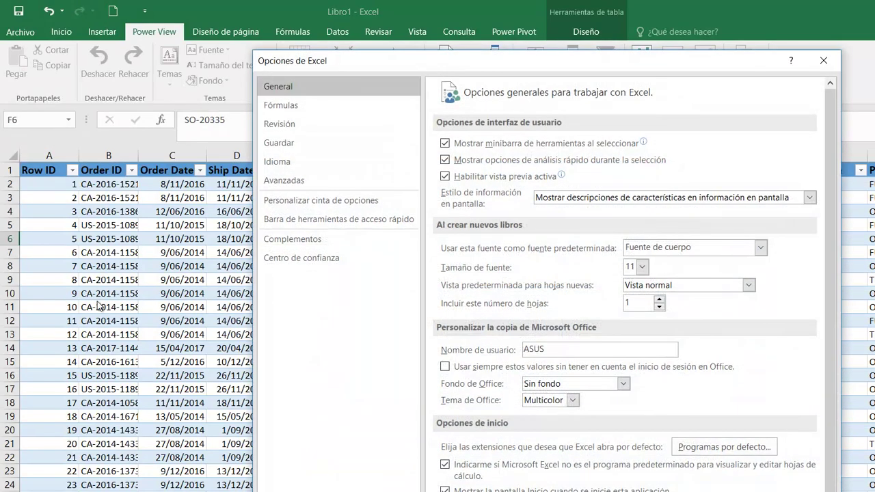
click(315, 205)
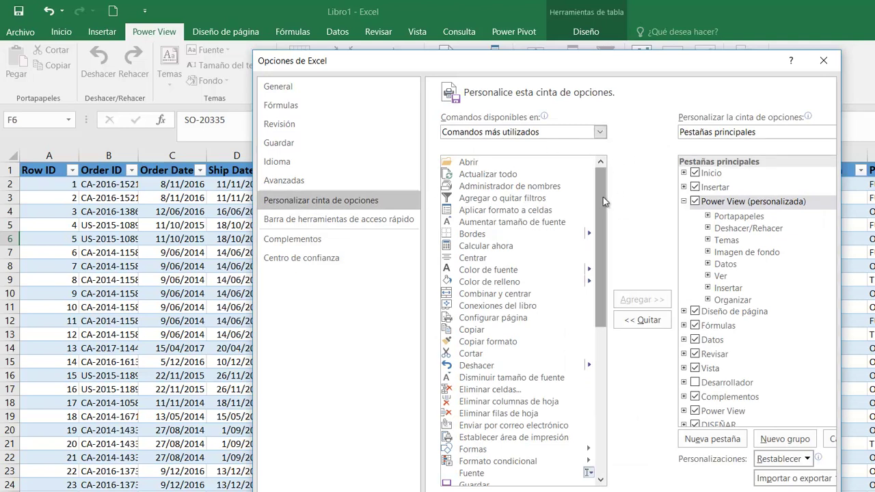
click(599, 131)
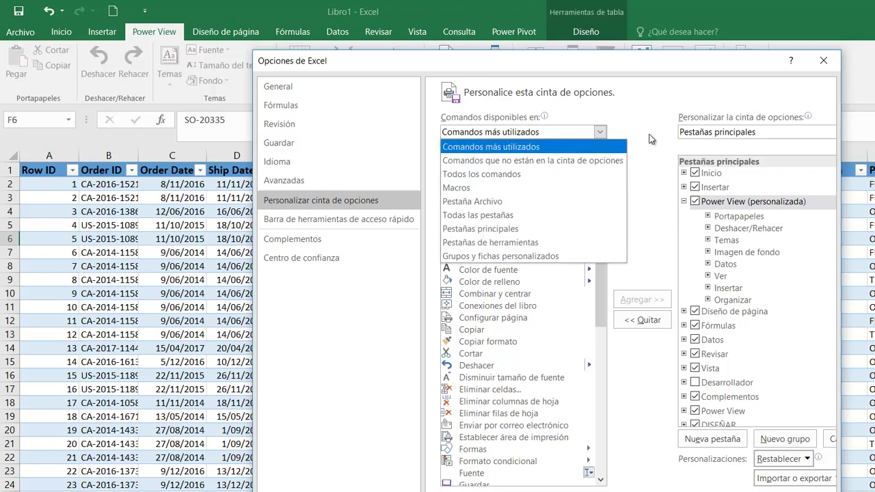
key(Down)
key(Down)
key(Down)
key(Down)
key(Up)
key(Up)
key(Escape)
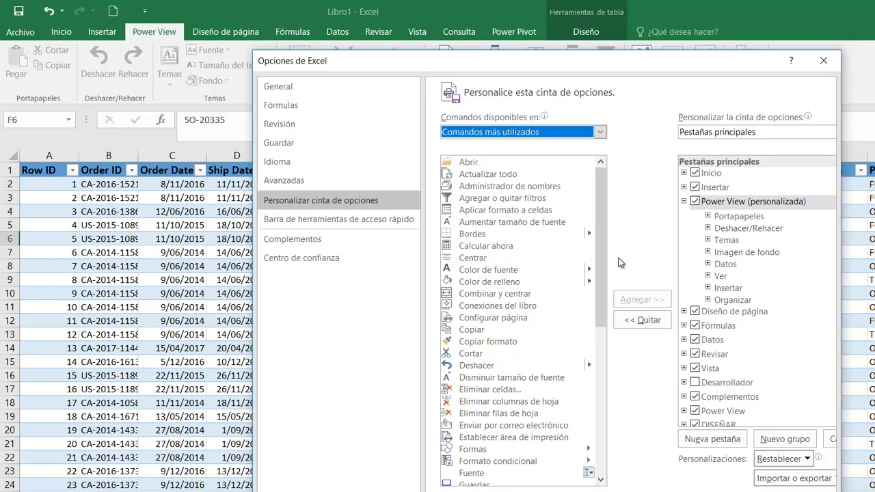
drag(598, 273, 599, 359)
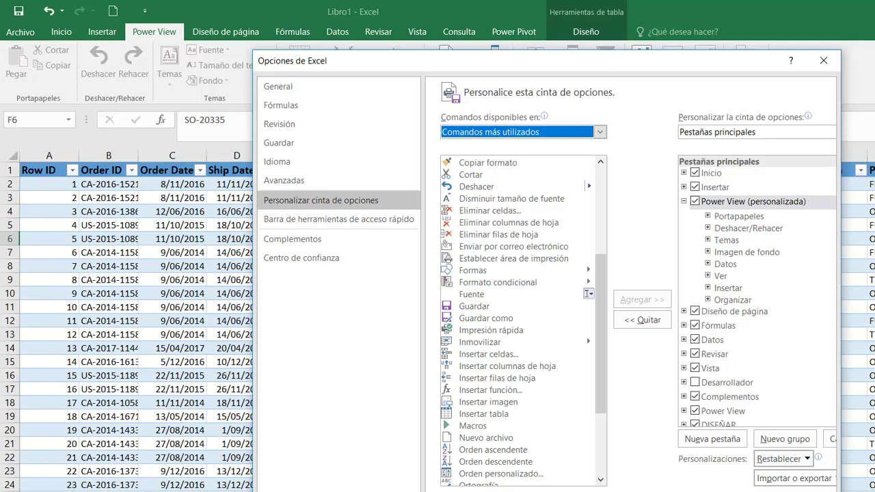
click(783, 489)
Insert a Power View report based on the sales table
click(111, 34)
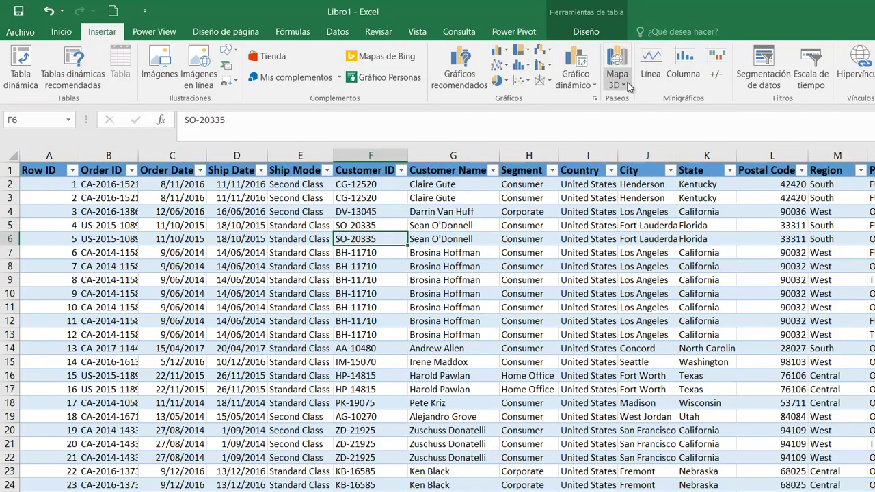
click(429, 212)
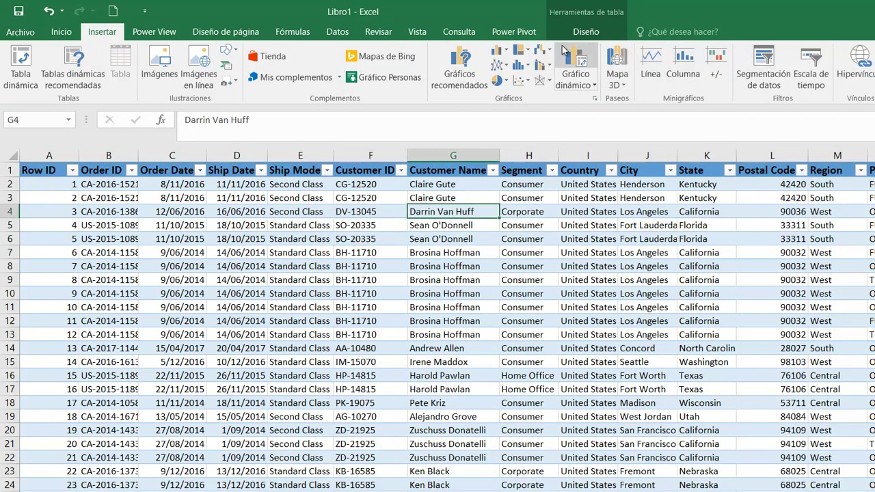
click(524, 34)
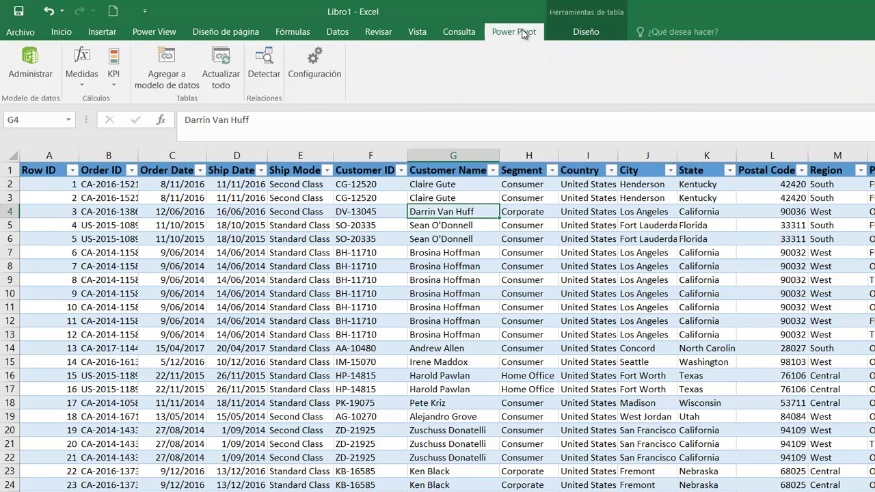
click(164, 38)
click(641, 72)
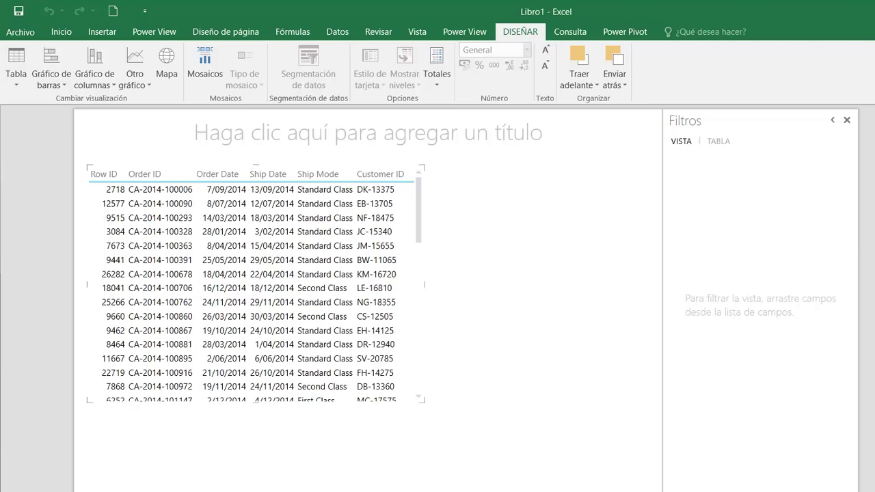
Review the Power View and design commands, the default report table and the field list of Tabla2
drag(779, 164, 759, 166)
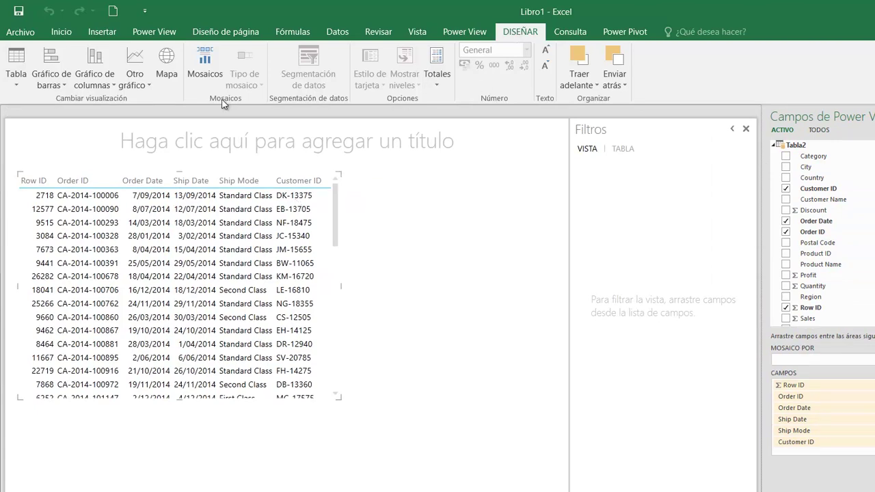
click(465, 31)
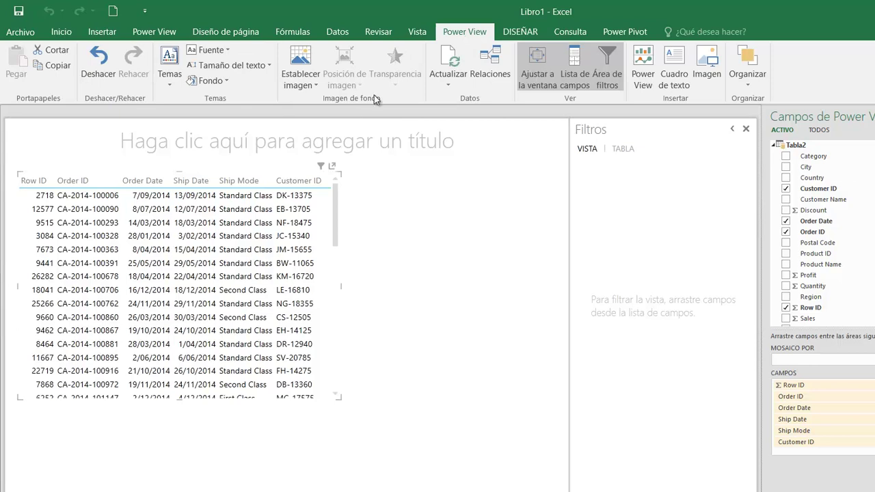
click(517, 35)
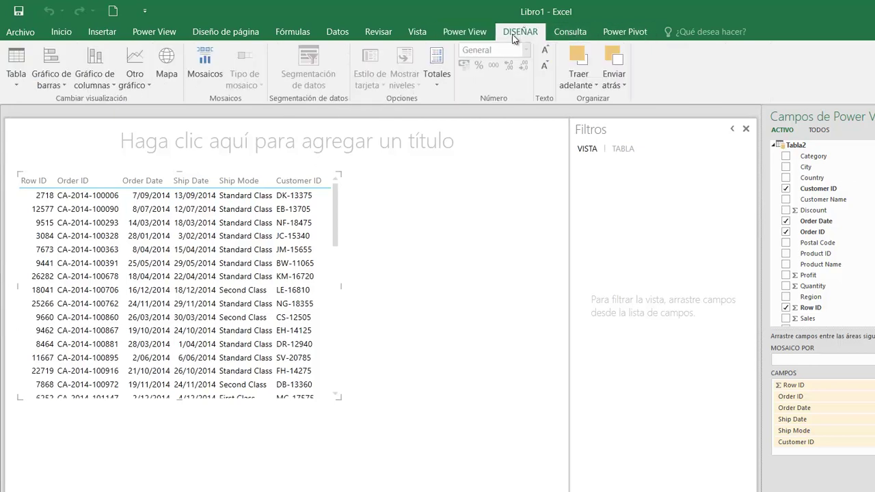
click(472, 35)
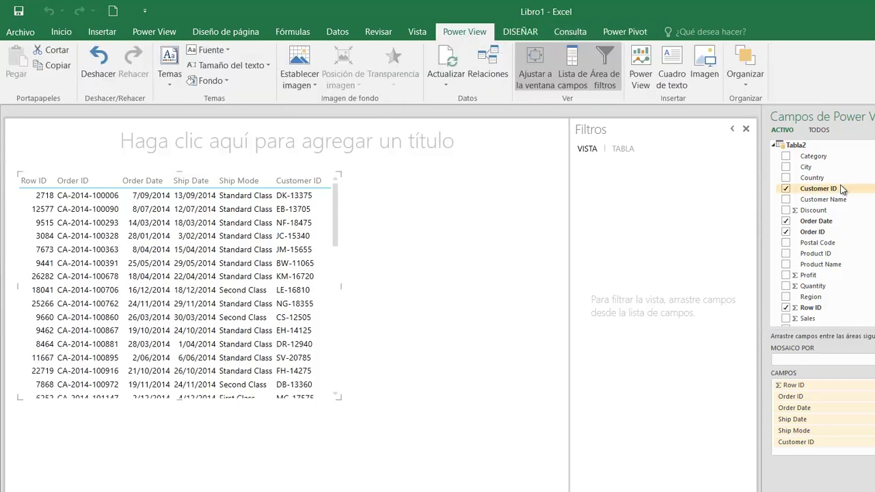
click(774, 148)
click(775, 148)
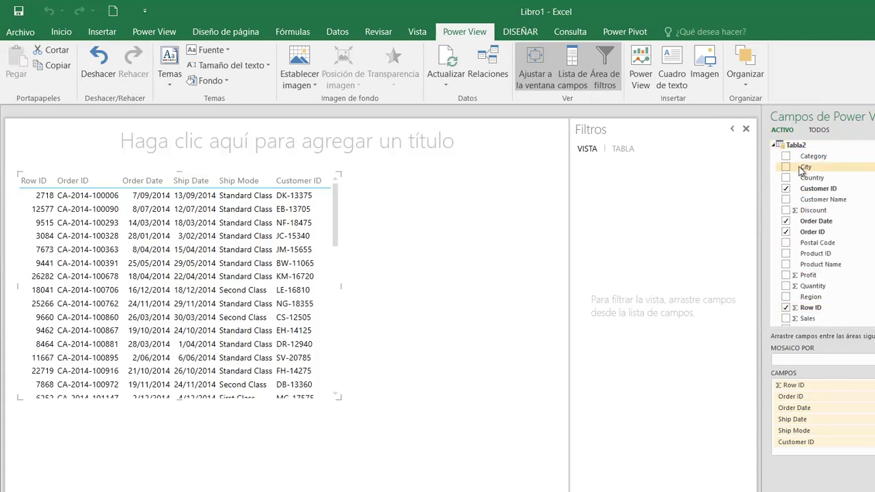
Clear the default report table by removing the Customer ID, Order Date, Order ID, Row ID, Ship Mode and Ship Date fields
drag(800, 161, 786, 213)
click(786, 221)
click(785, 232)
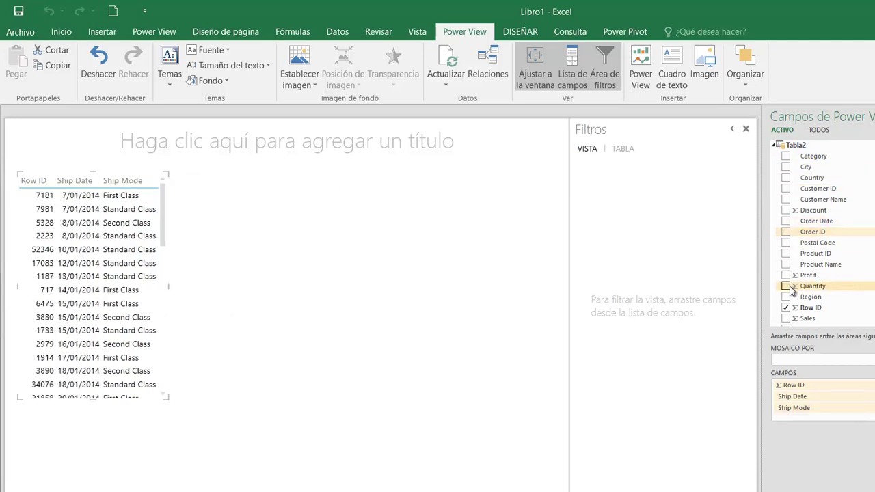
click(785, 309)
scroll(814, 274, down, 2)
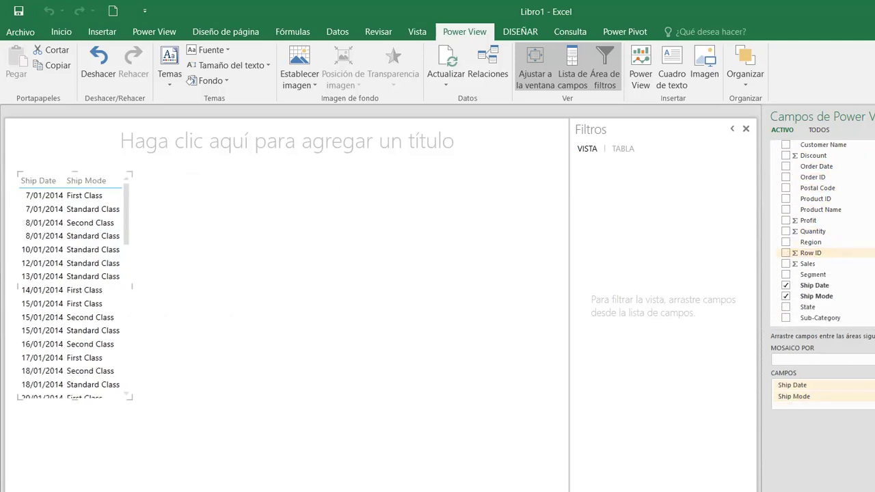
click(786, 296)
click(786, 285)
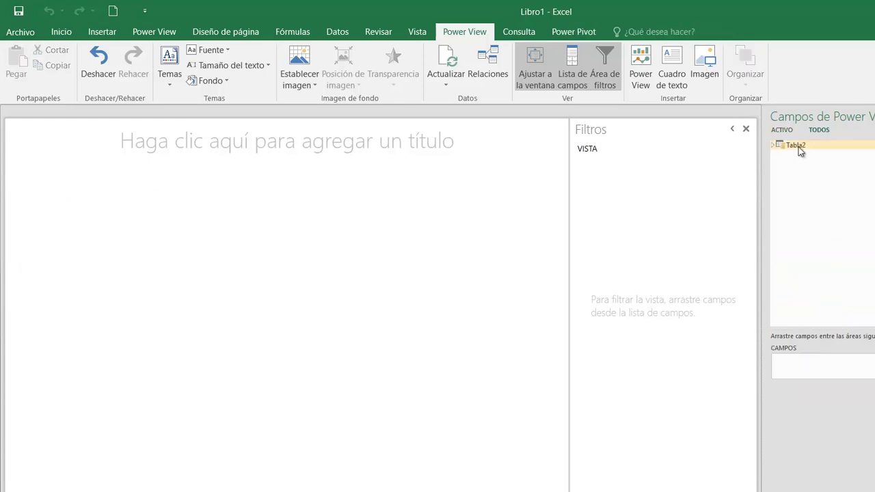
Create a report table of Sales by Segment from the Tabla2 fields and widen it slightly
click(773, 144)
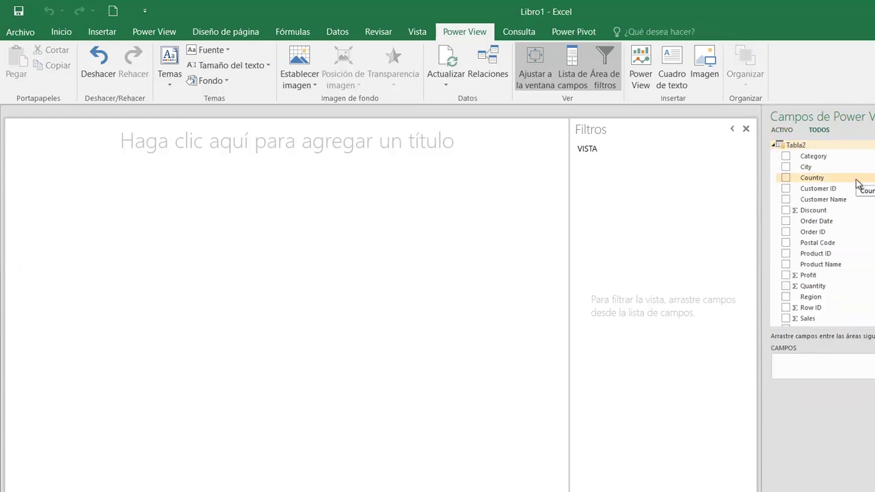
scroll(820, 232, down, 5)
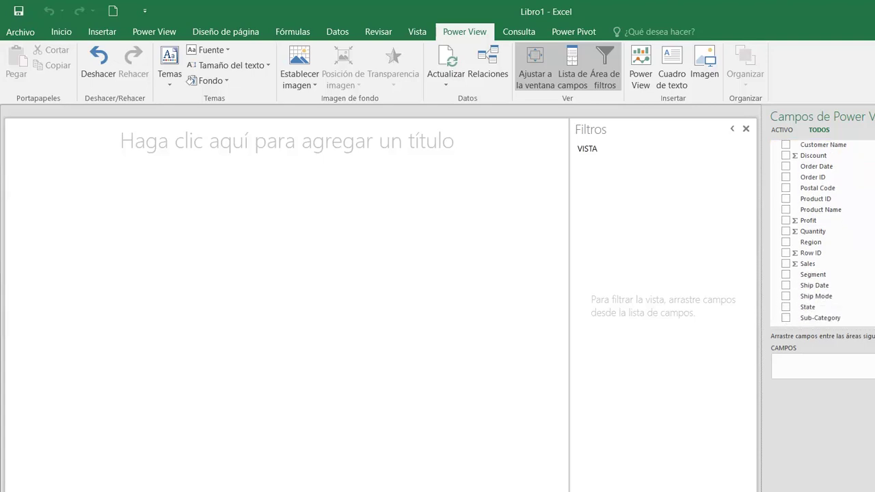
scroll(840, 273, up, 4)
scroll(841, 280, down, 4)
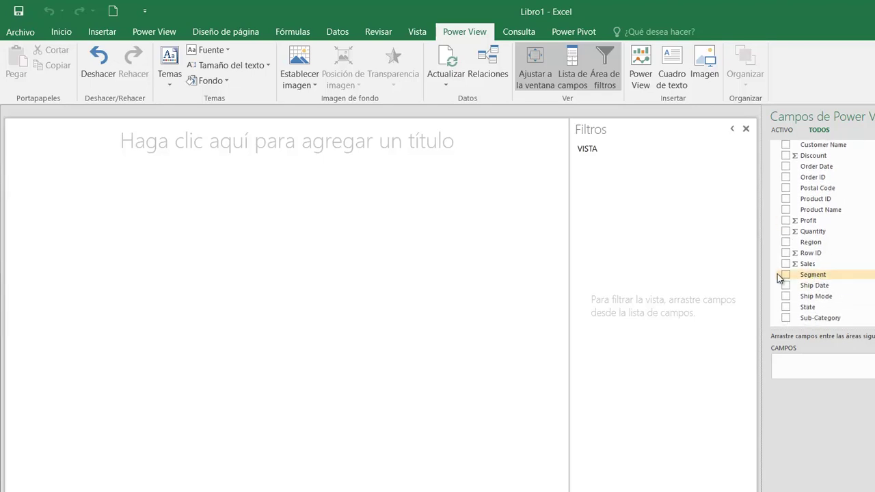
click(785, 276)
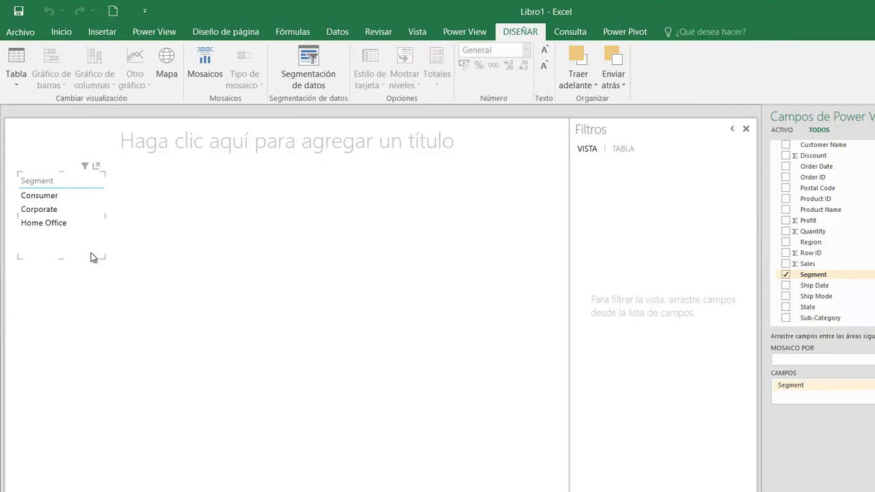
drag(102, 254, 138, 254)
scroll(820, 232, up, 1)
scroll(820, 233, down, 1)
mouse_move(804, 264)
mouse_down()
mouse_move(763, 269)
mouse_move(801, 267)
mouse_move(788, 267)
mouse_up()
click(786, 264)
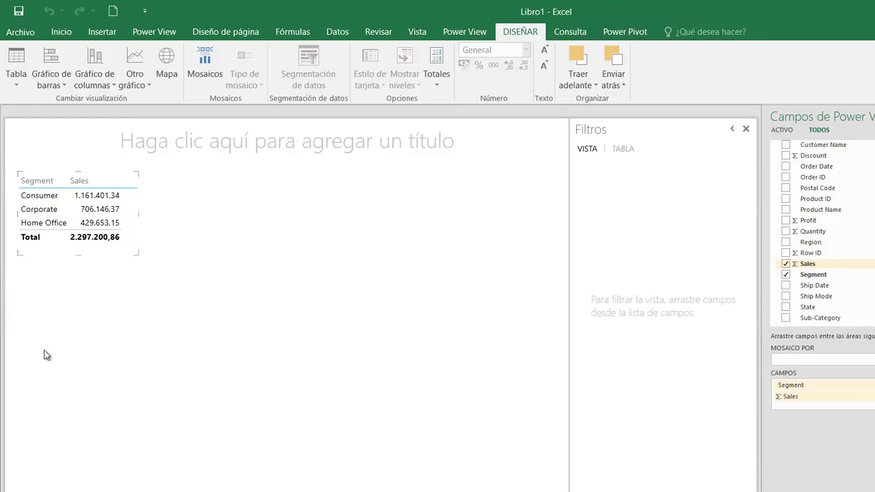
Title the report "Sales Report"
click(344, 143)
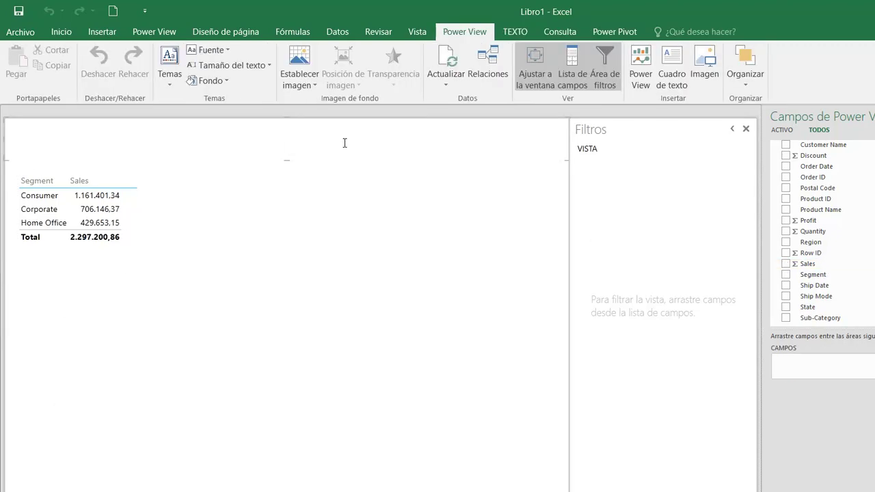
text(Sales Report)
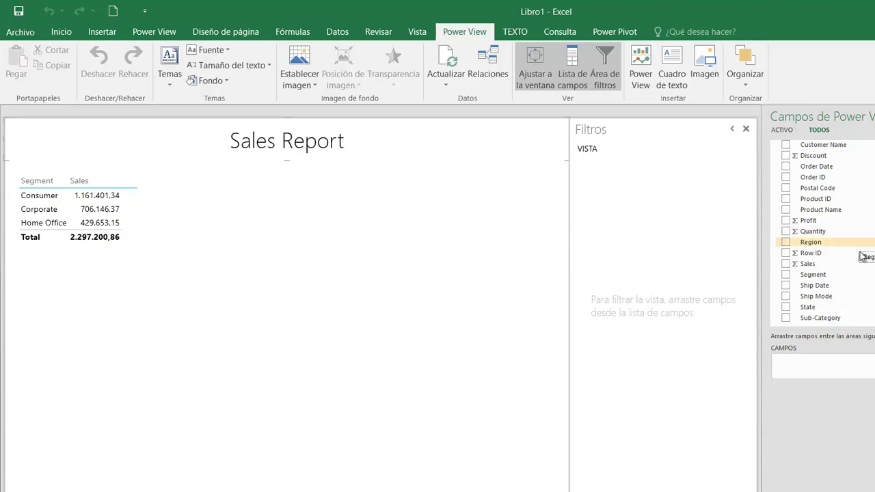
click(785, 221)
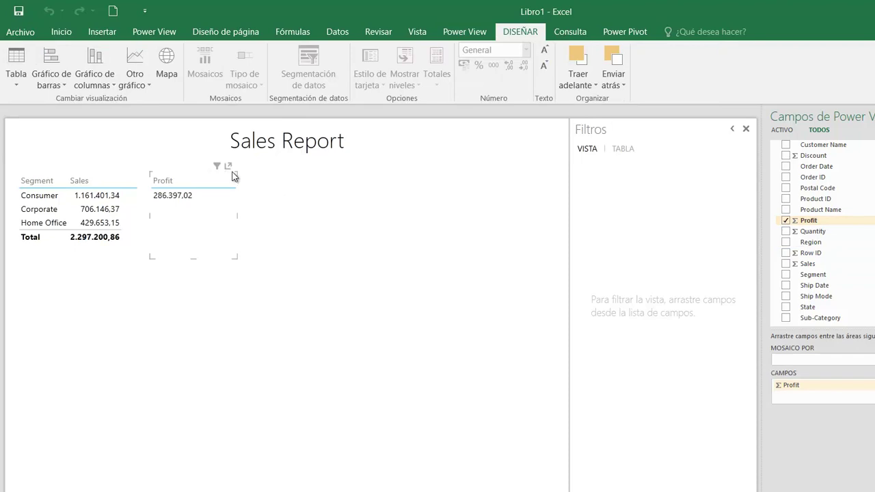
key(Delete)
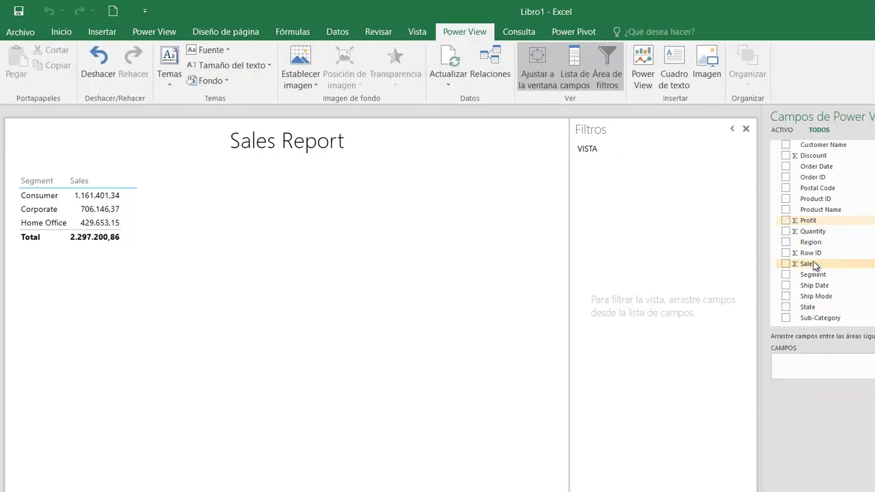
drag(808, 222, 821, 373)
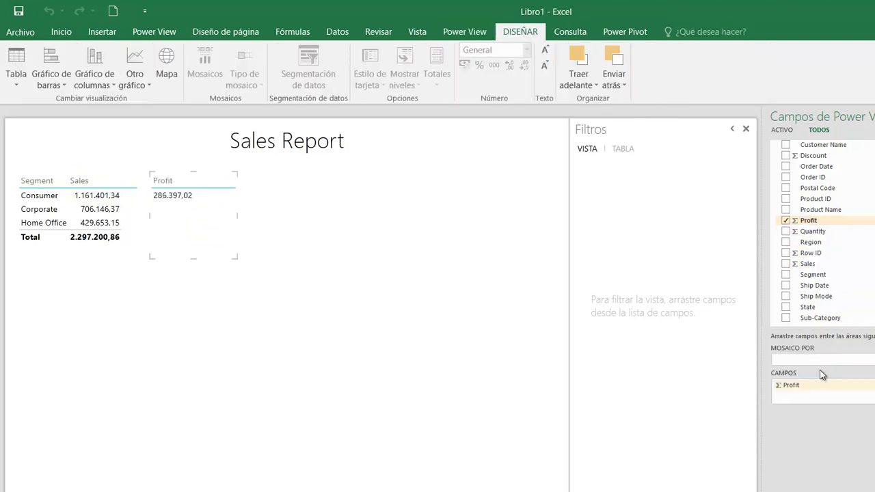
click(234, 197)
key(Delete)
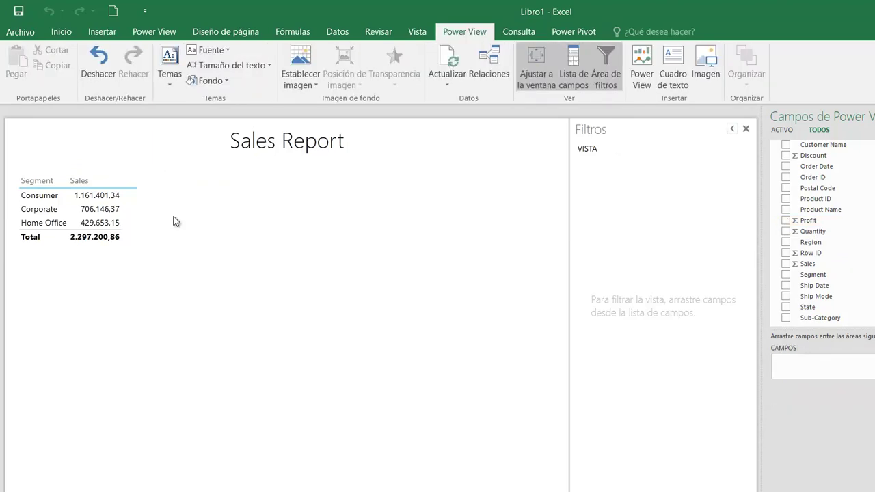
Convert the Segment sales table to cards and enlarge it to fit the Consumer, Corporate and Home Office cards
click(106, 210)
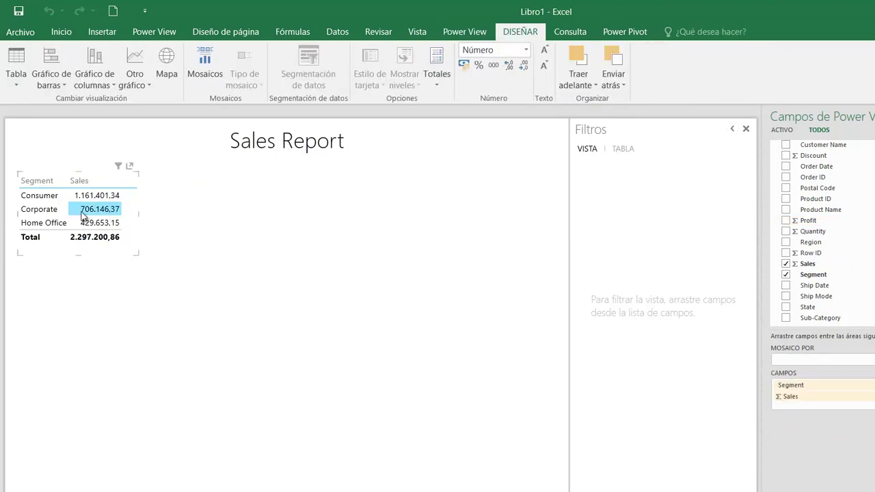
click(17, 85)
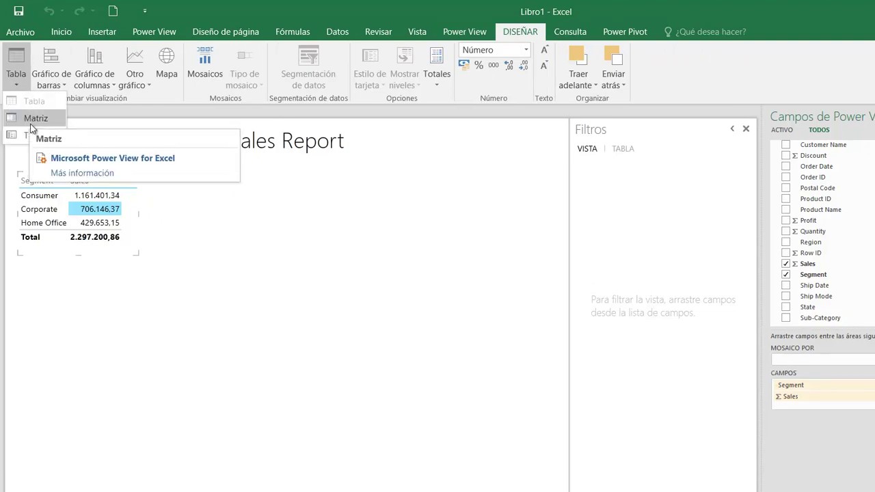
click(30, 134)
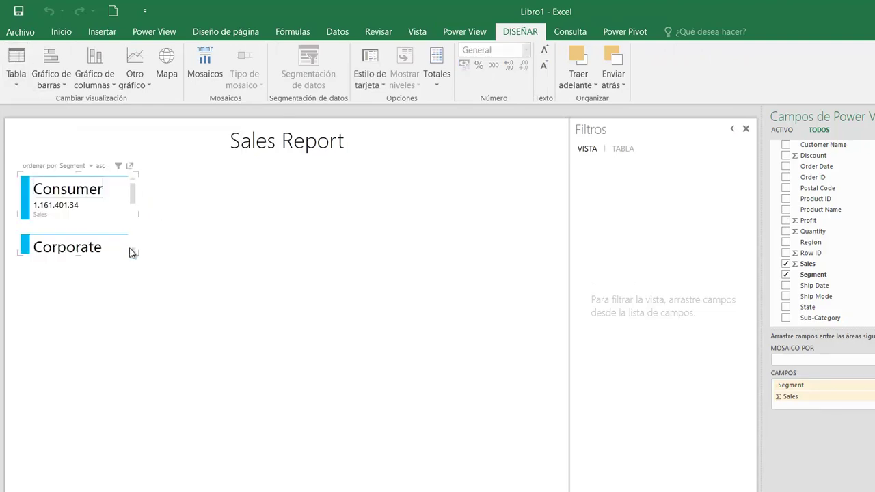
drag(137, 253, 192, 340)
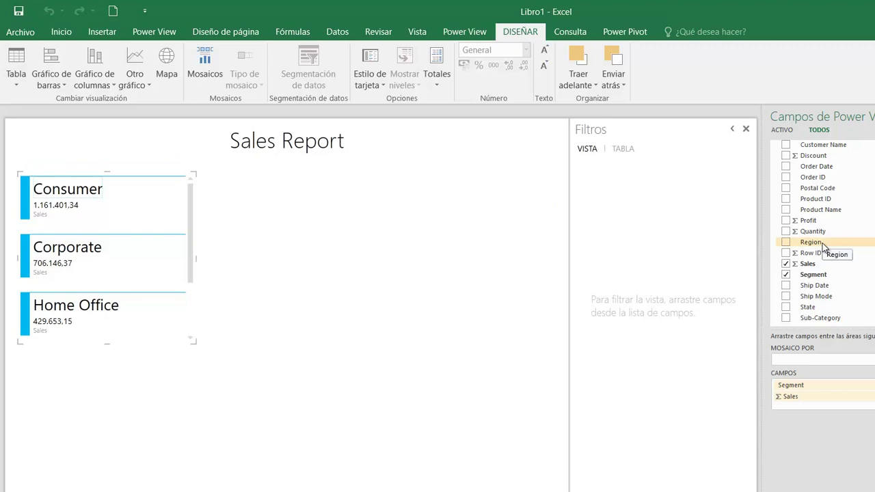
Tile the segment cards by Region in an enlarged container and view the East, South and West tiles
drag(823, 246, 799, 363)
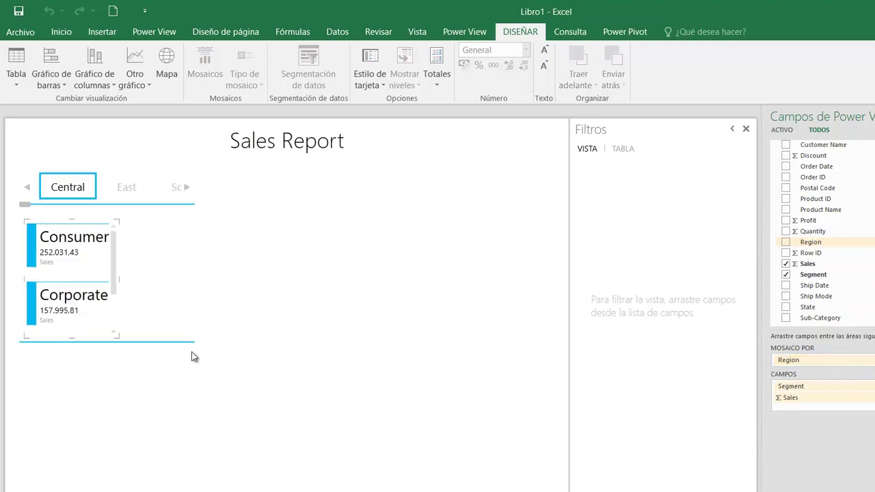
drag(194, 341, 313, 397)
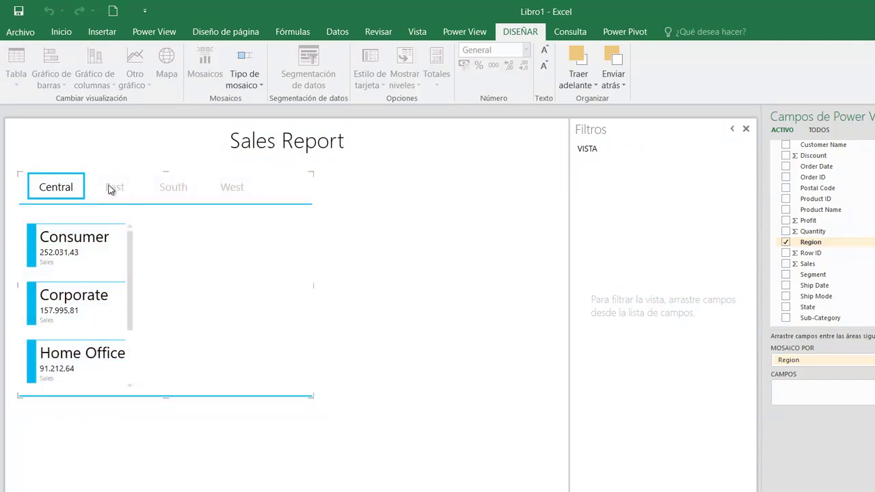
click(115, 193)
click(174, 189)
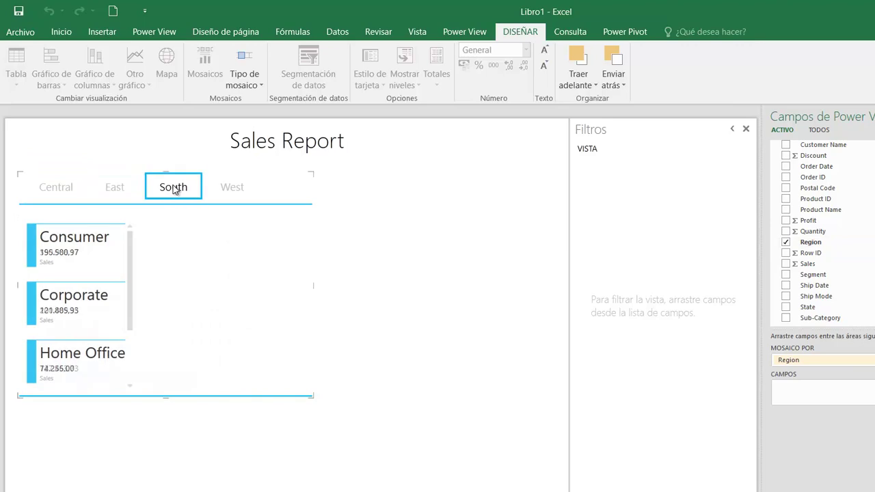
click(240, 189)
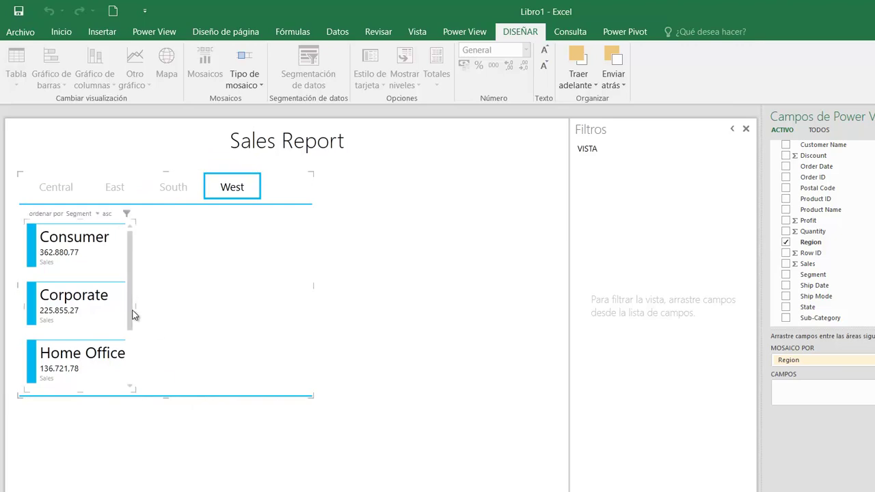
Widen the segment cards inside the tile container and remove the Region tiling from them
drag(133, 303, 241, 303)
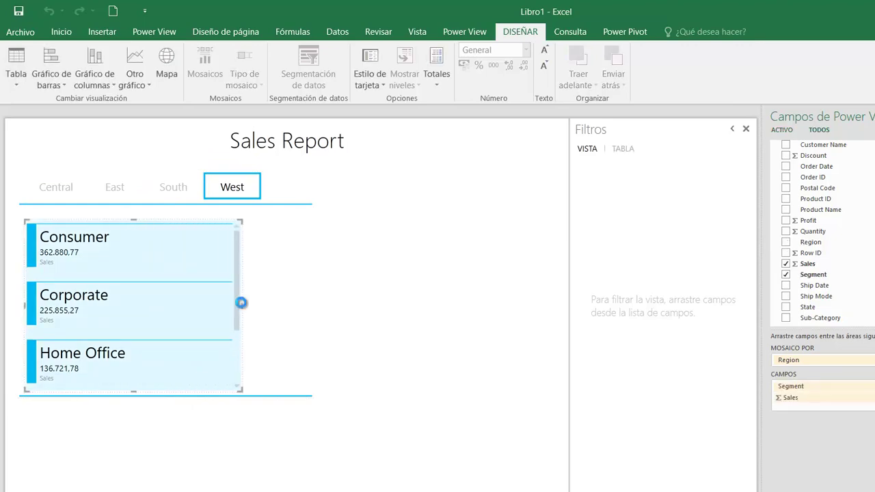
click(65, 192)
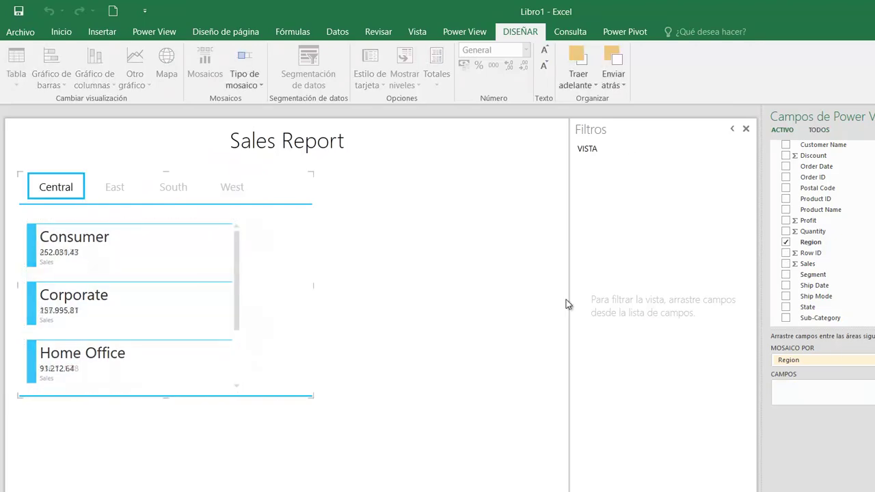
click(785, 242)
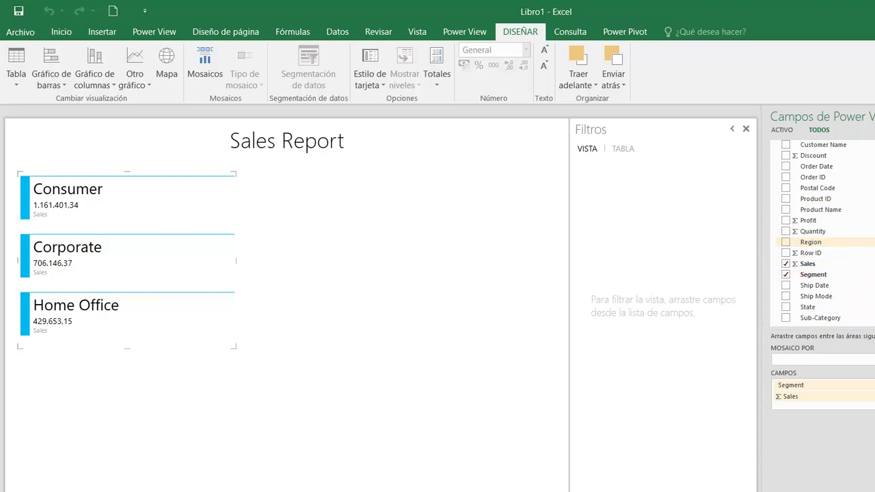
Create a second table of Sales and Profit by Region beside the segment cards and enlarge its frame
drag(820, 244, 342, 214)
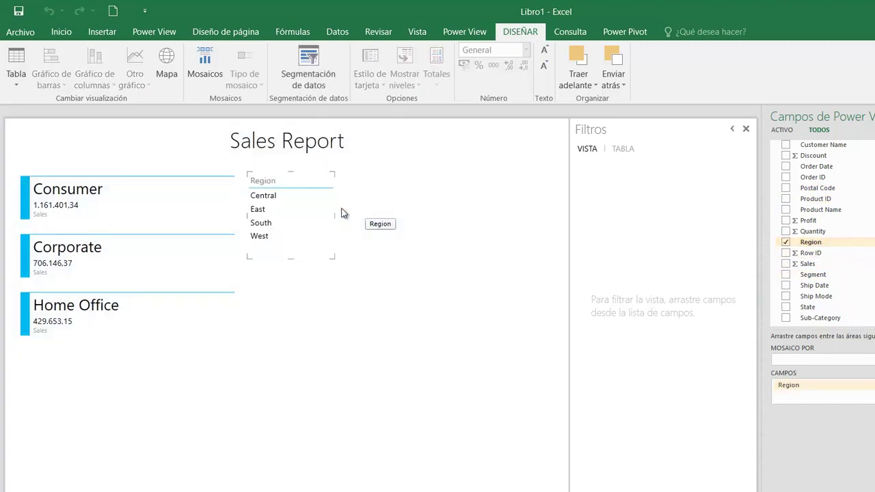
drag(332, 258, 423, 286)
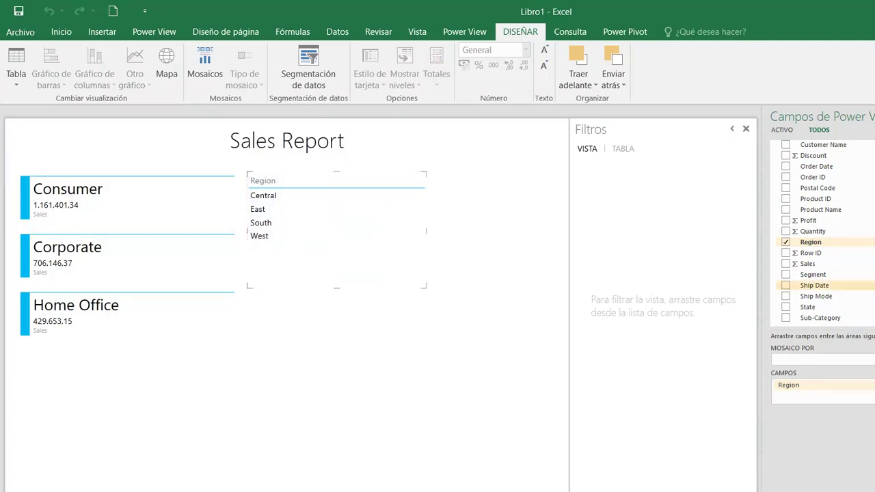
drag(816, 264, 344, 227)
drag(808, 220, 360, 211)
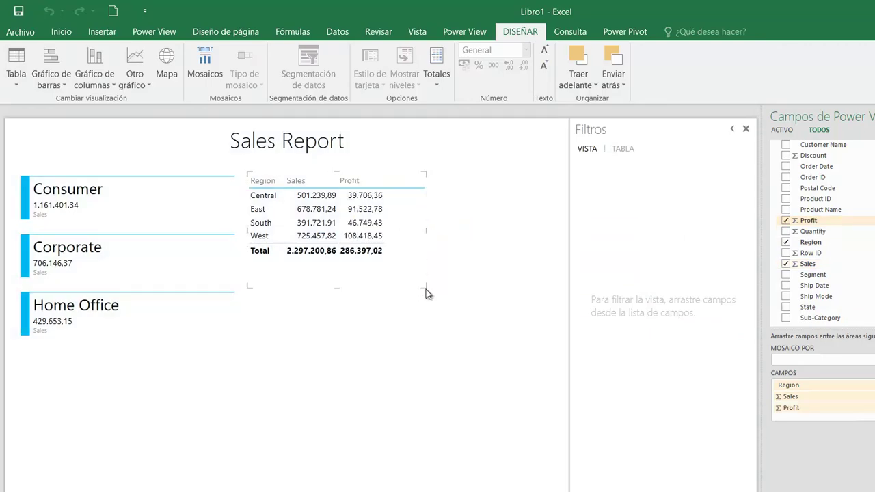
drag(423, 286, 517, 323)
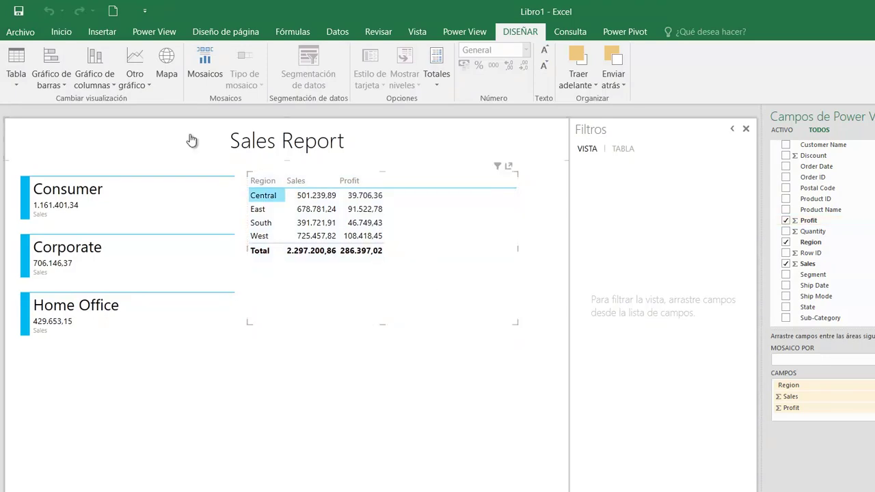
Convert the Region table of Sales and Profit to a clustered bar chart and enlarge its frame
click(66, 83)
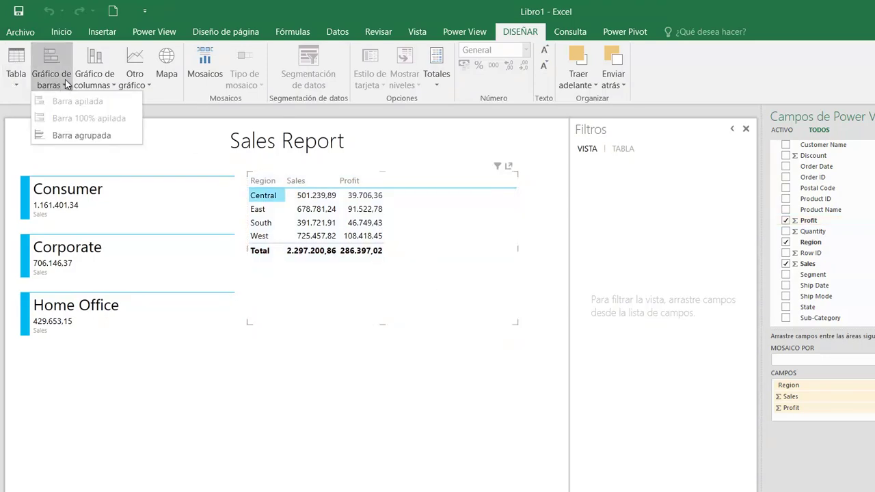
click(77, 136)
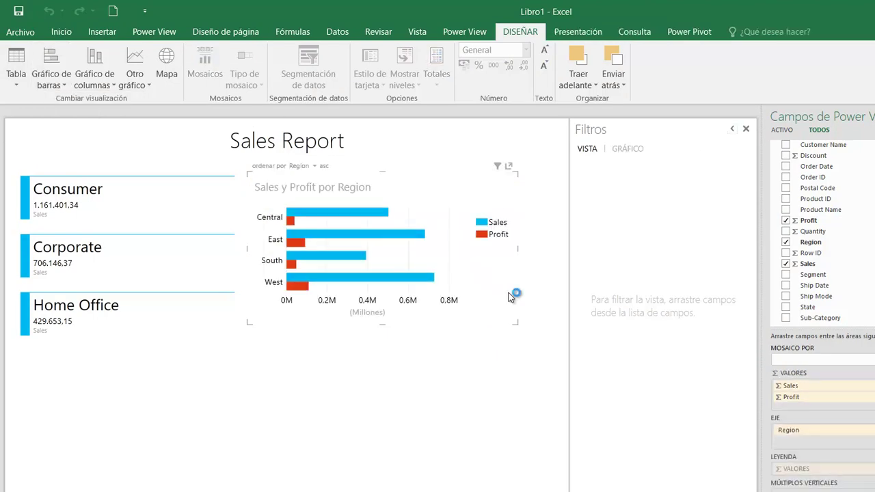
drag(517, 322, 556, 335)
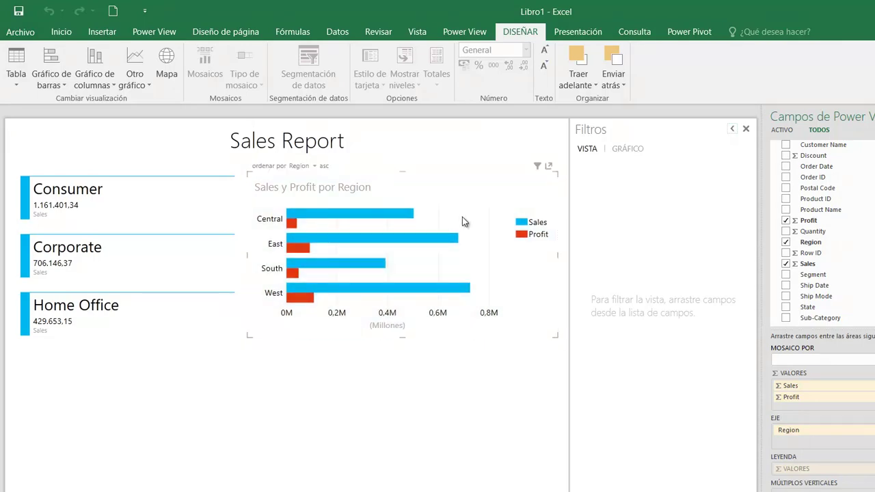
click(98, 80)
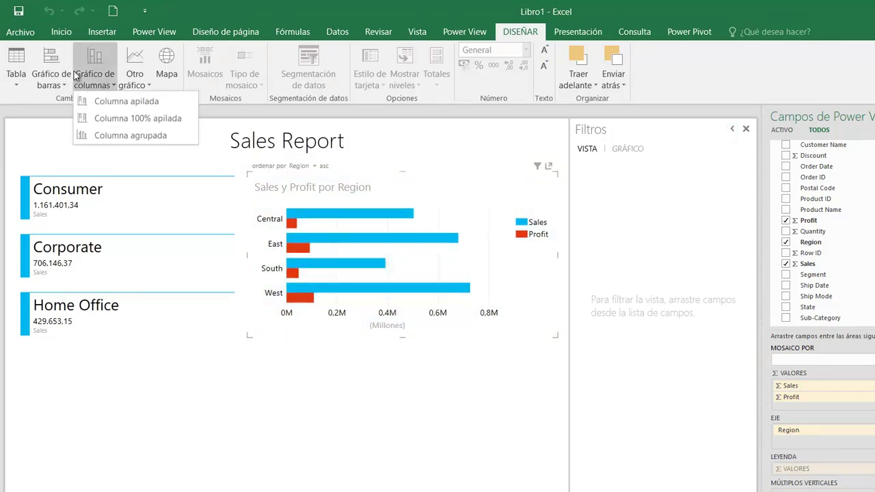
click(133, 80)
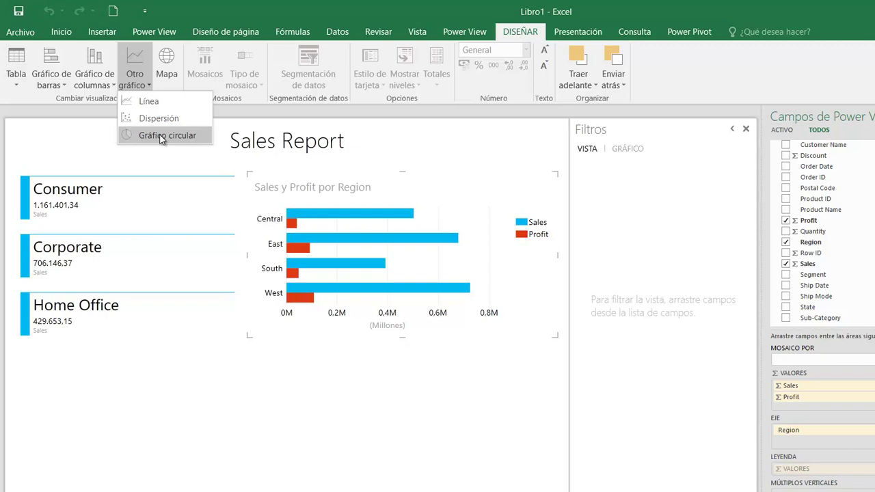
click(97, 83)
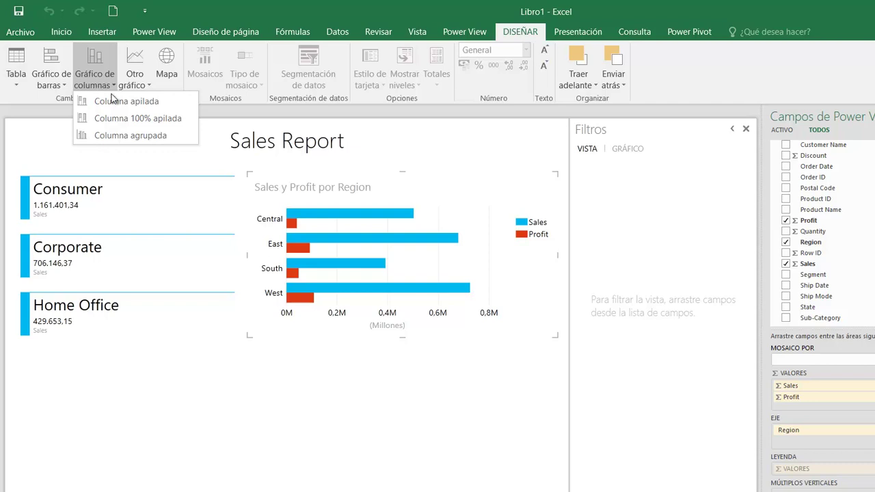
click(445, 201)
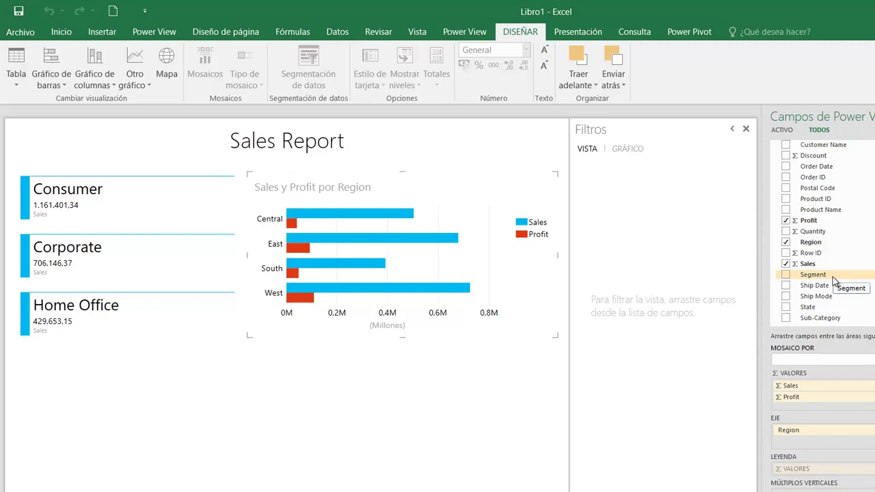
Tile the regional chart by Segment, shorten its container, and view the Corporate, Home Office and Consumer tiles
drag(821, 279, 805, 356)
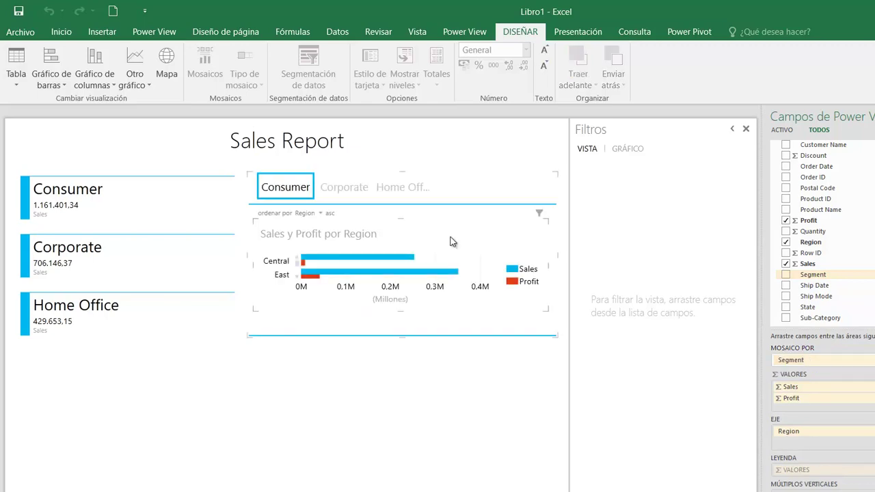
drag(402, 336, 418, 325)
click(349, 188)
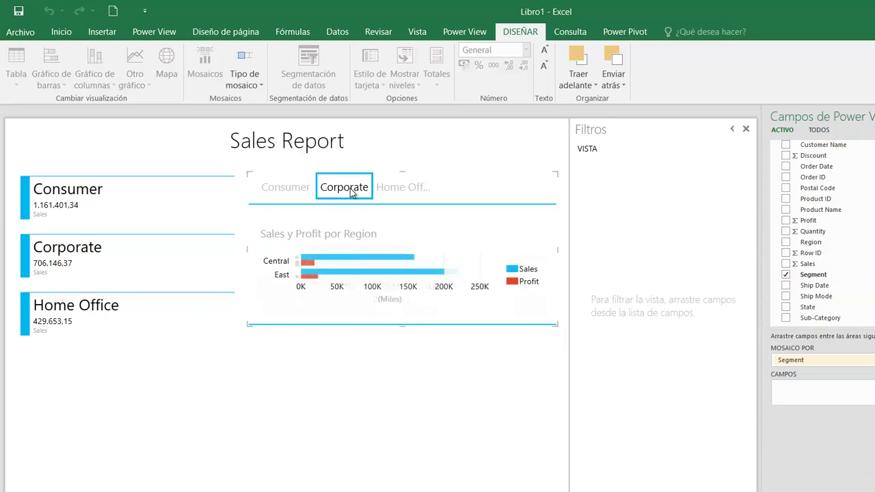
click(406, 191)
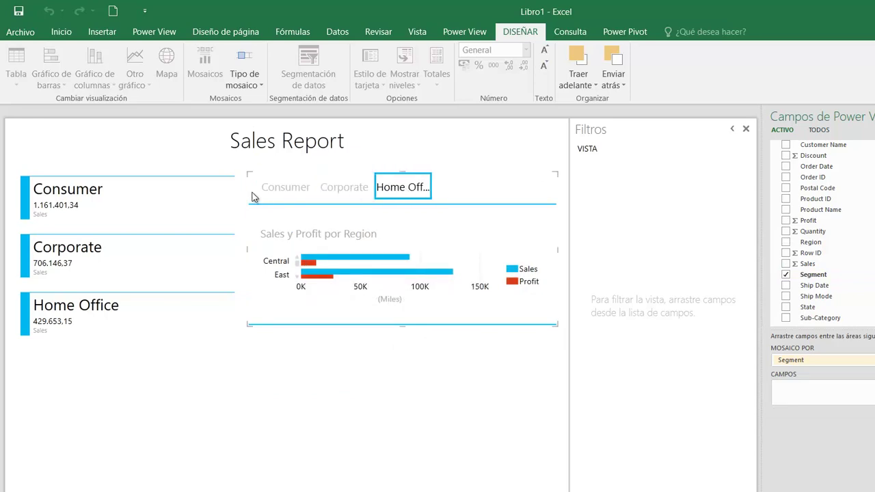
click(295, 189)
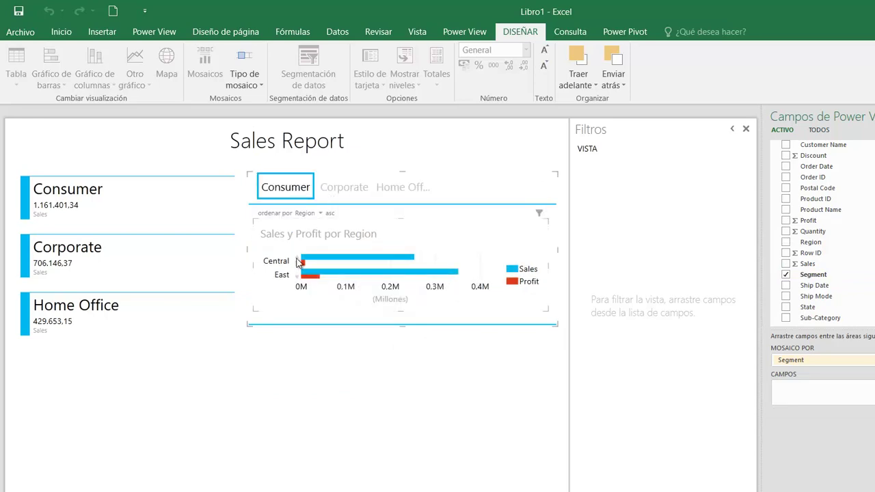
Remove the Segment tiling from the regional chart and increase the chart's height to fit all four regions
click(785, 275)
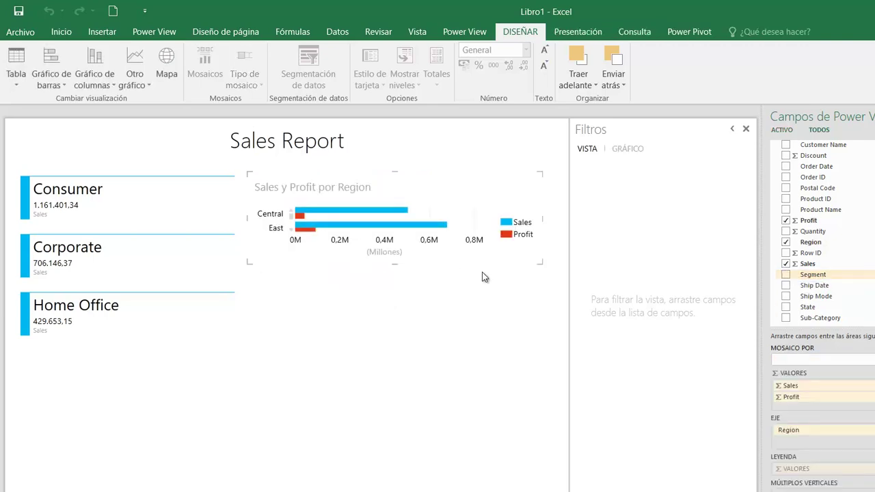
drag(397, 267, 393, 327)
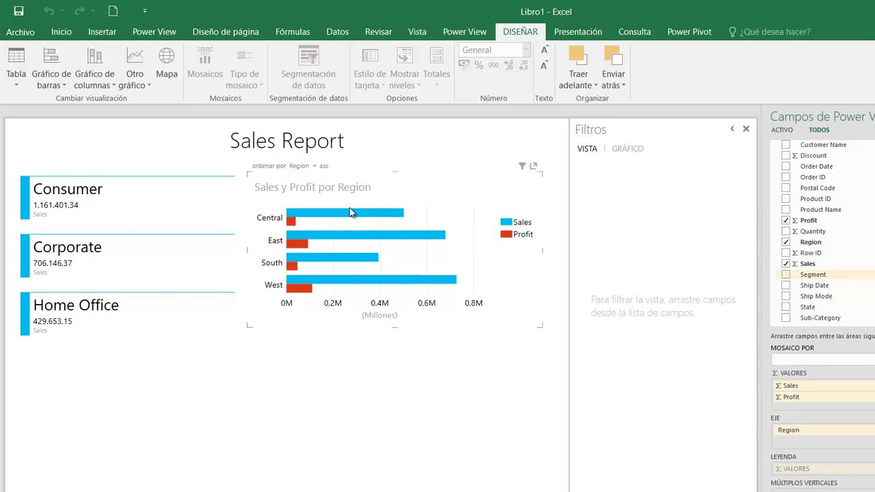
Show the regional chart's filters, hide and restore the filters area and field list, and turn off fit to window
click(522, 166)
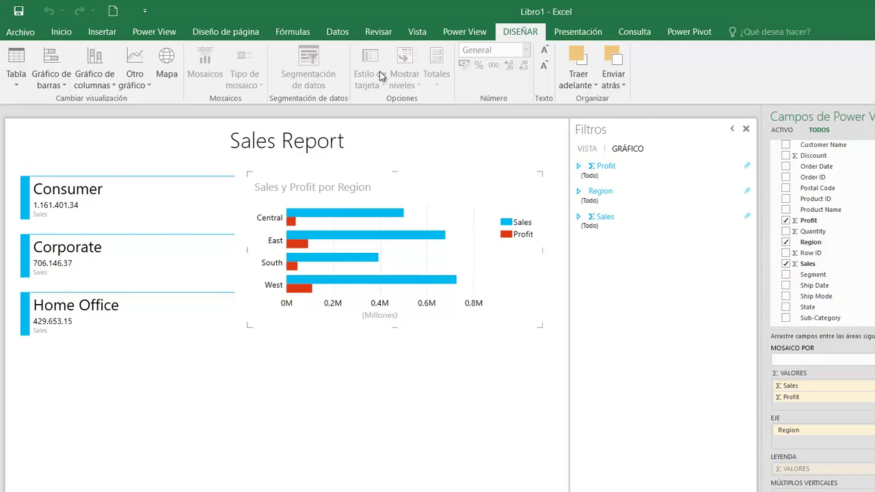
click(471, 32)
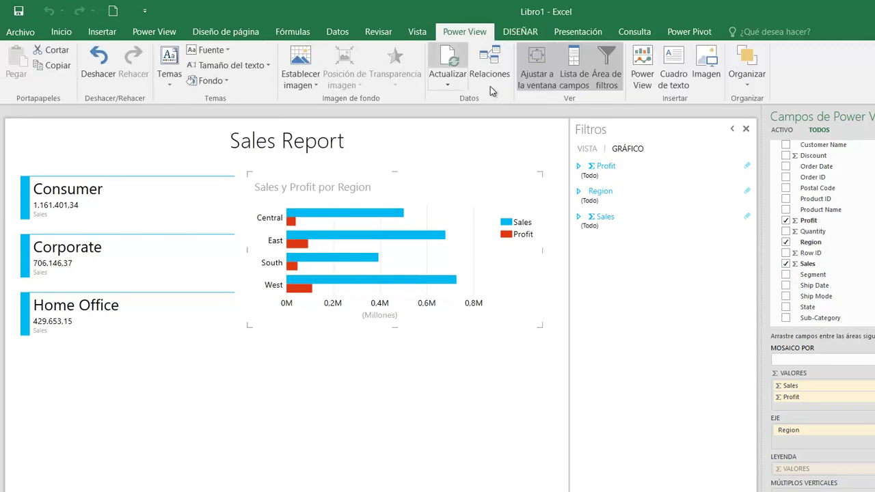
click(608, 77)
click(608, 77)
click(568, 73)
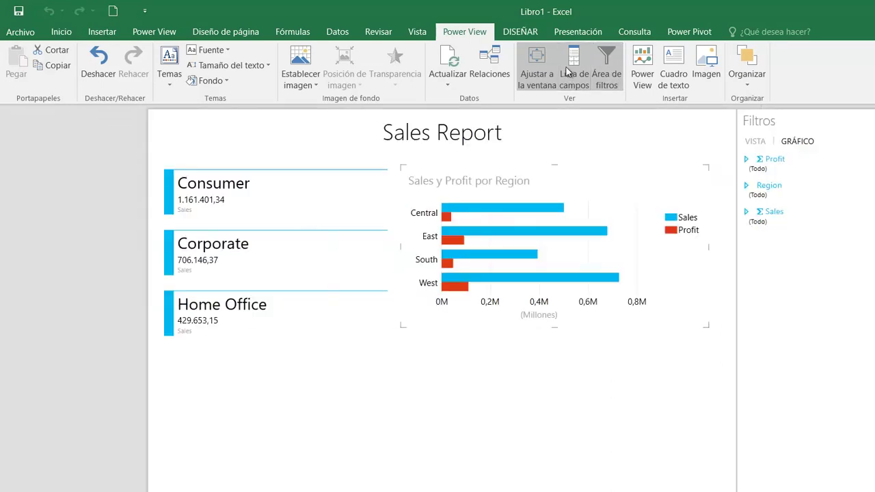
click(569, 73)
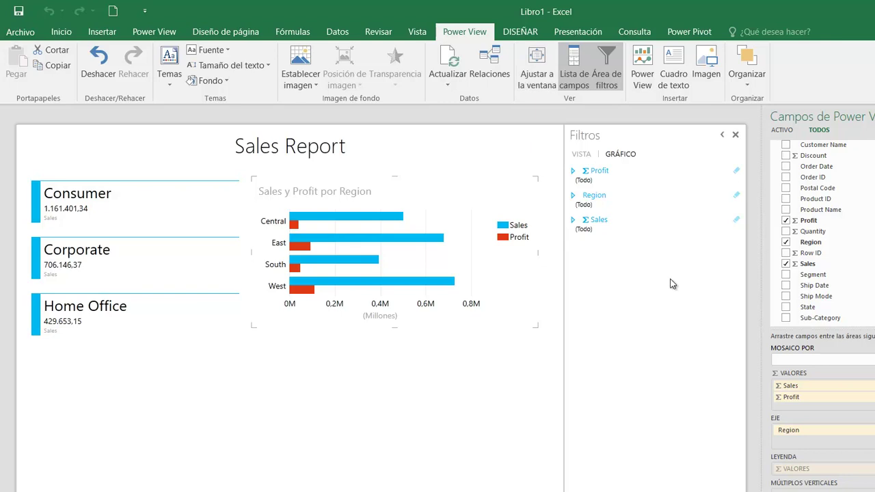
Expand the regional chart's Profit, Region and Sales filters to examine their options, clearing the selection of all regions
click(581, 154)
click(619, 154)
click(574, 179)
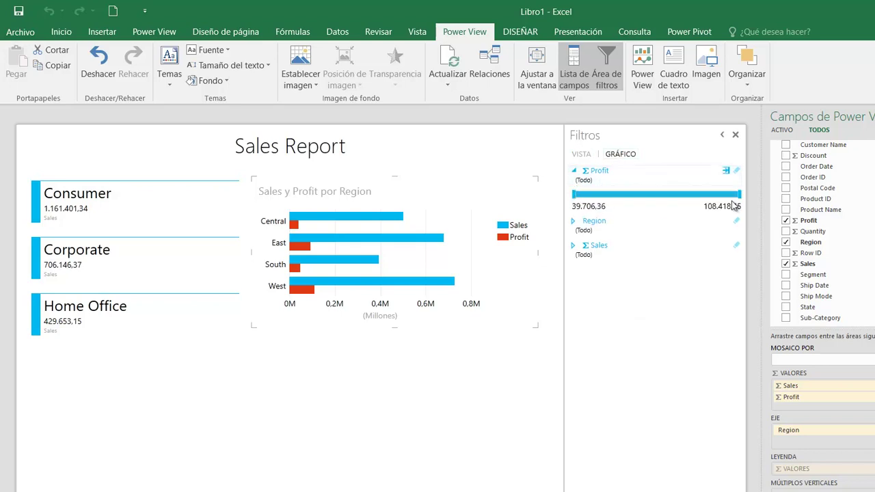
mouse_move(736, 195)
mouse_down()
mouse_move(648, 194)
mouse_move(741, 194)
mouse_up()
click(574, 220)
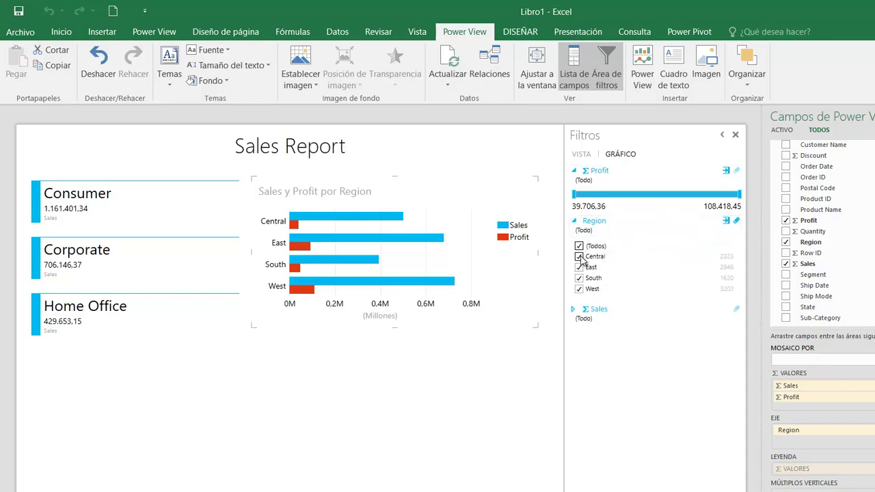
click(579, 246)
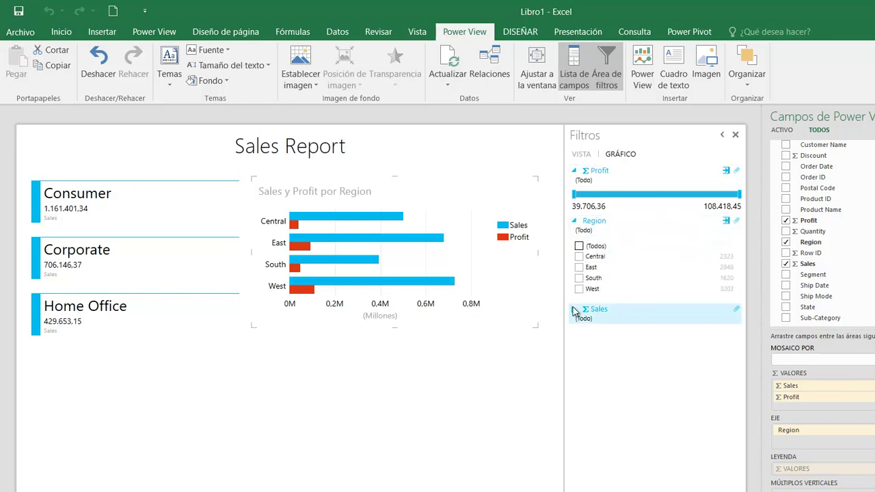
click(574, 309)
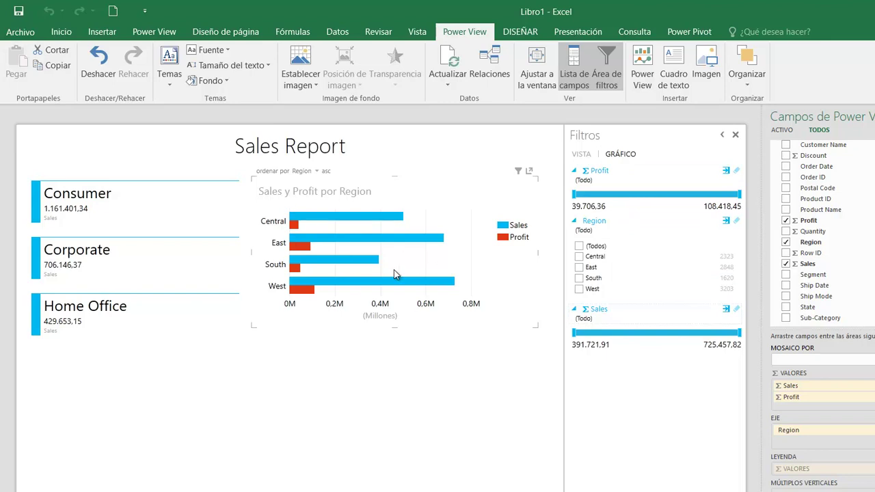
Create a new table of Sales by State in the blank area of the report below the existing visuals
click(202, 388)
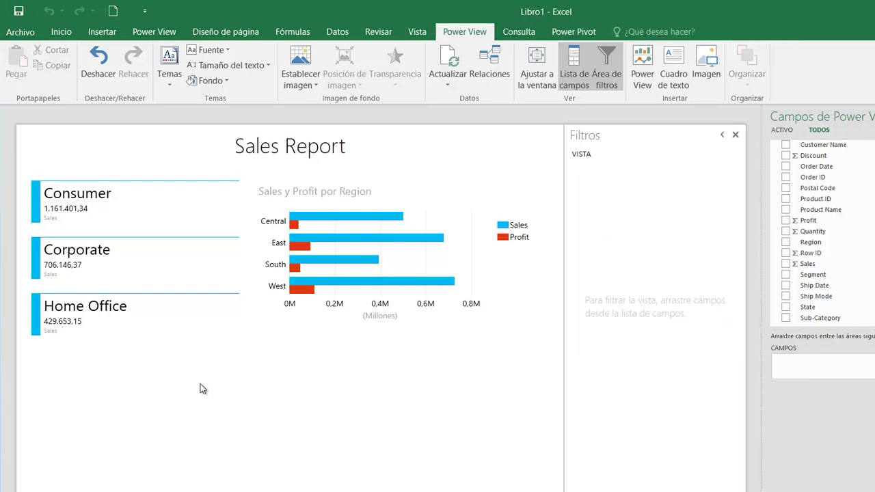
scroll(819, 246, up, 1)
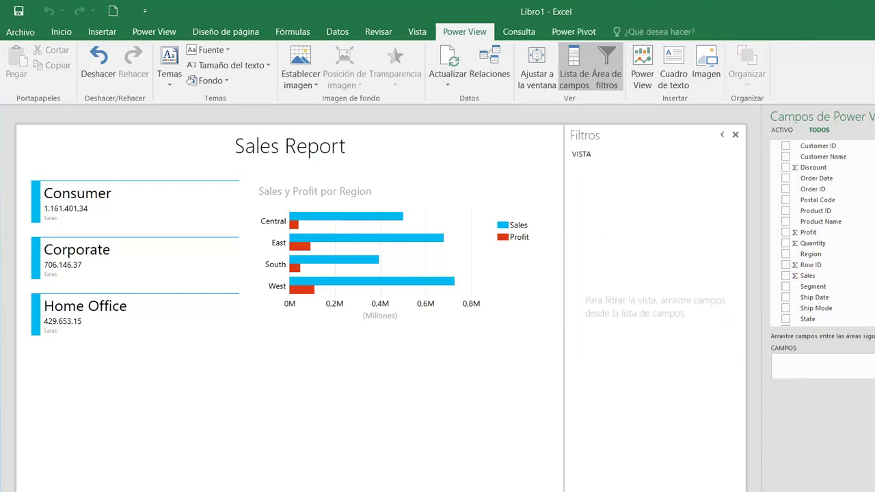
scroll(820, 232, up, 1)
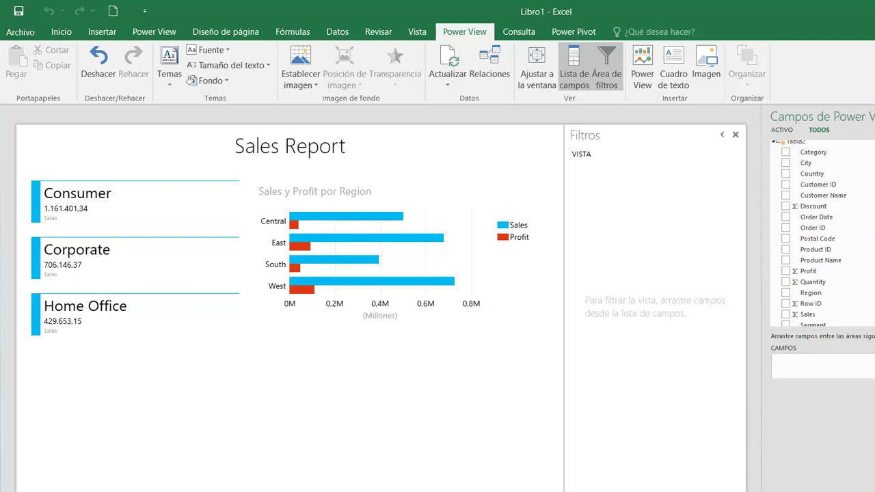
scroll(820, 233, up, 1)
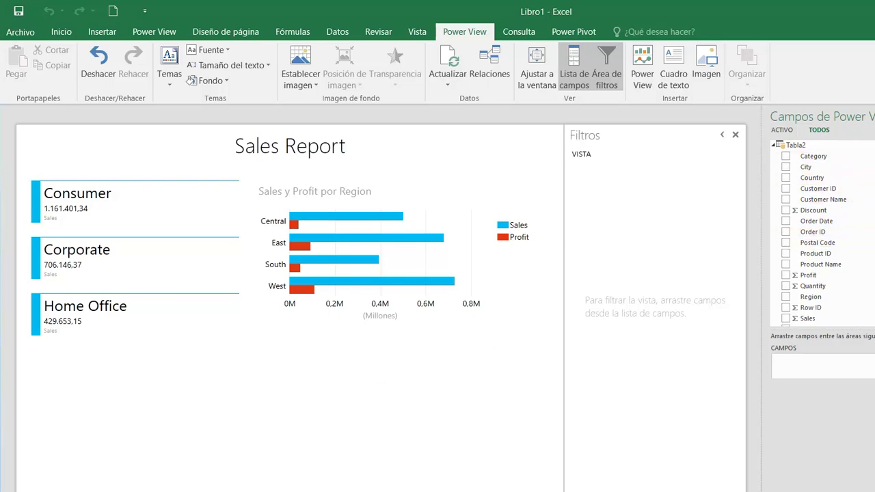
scroll(820, 314, down, 2)
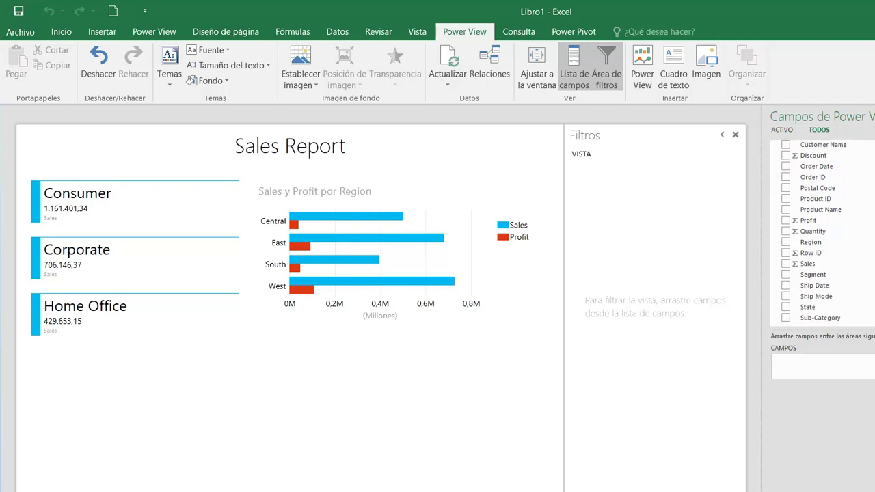
drag(818, 313, 73, 390)
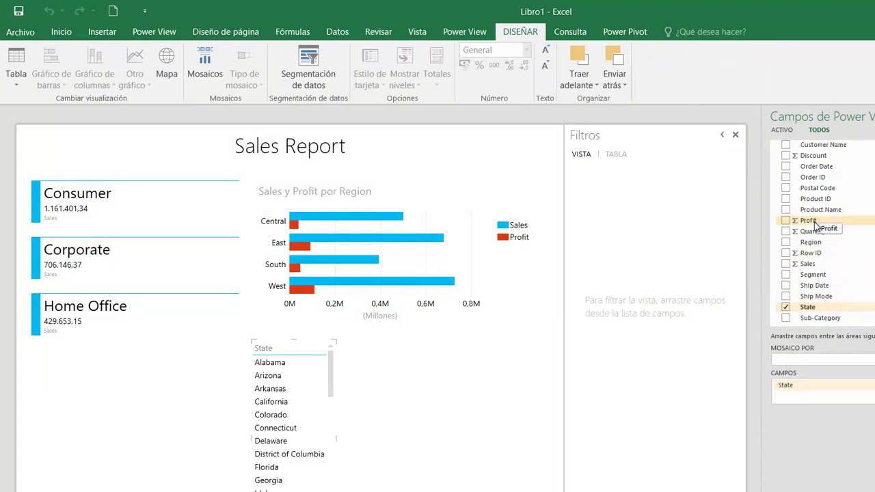
drag(810, 267, 308, 409)
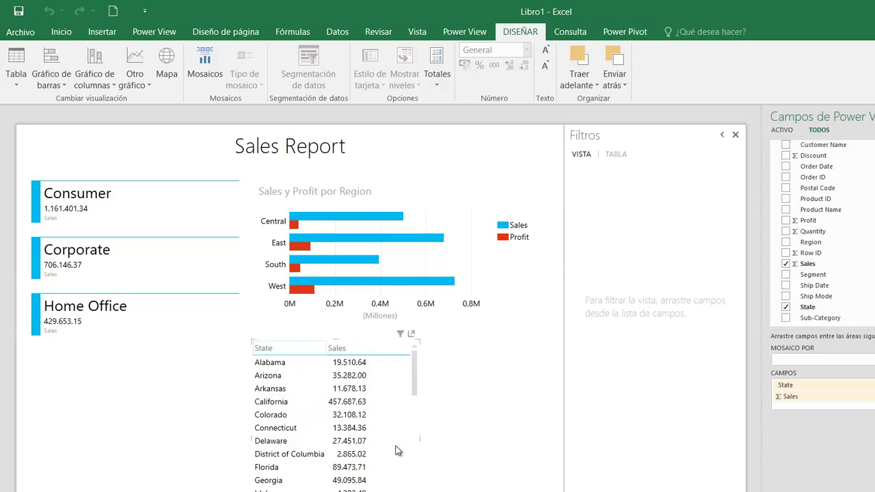
Place the narrowed State table beneath the Home Office card and sort it by Sales in descending order
drag(253, 438, 35, 439)
drag(423, 438, 182, 425)
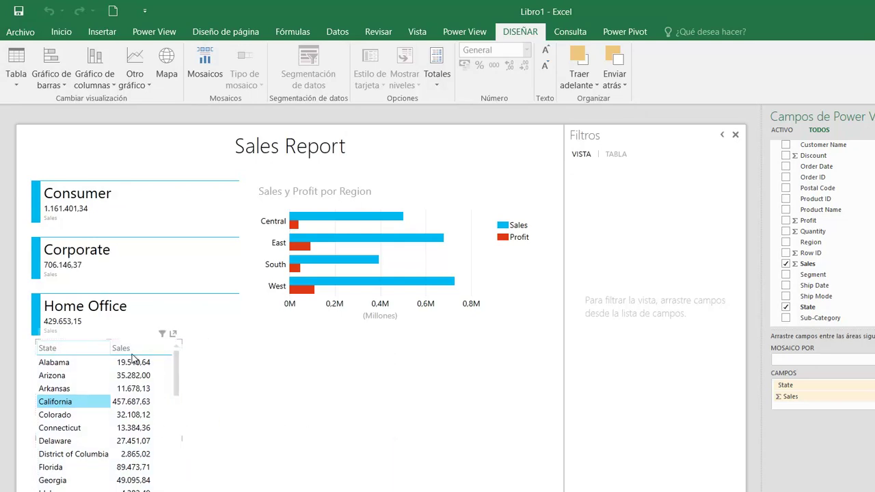
click(131, 348)
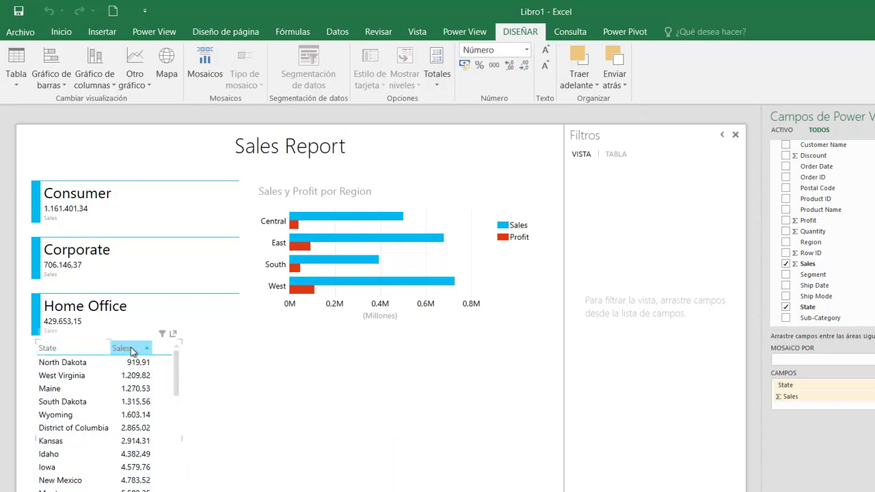
click(132, 350)
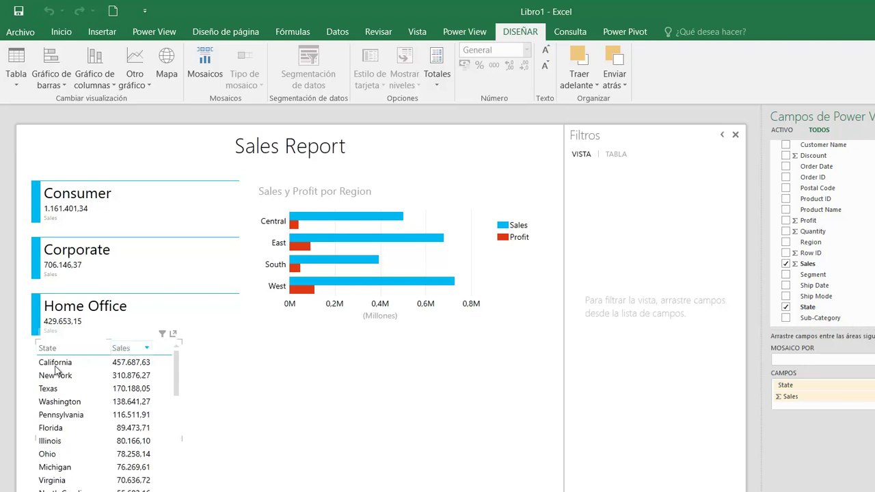
Convert the State sales table to a map and widen it to extend under the regional chart
click(116, 378)
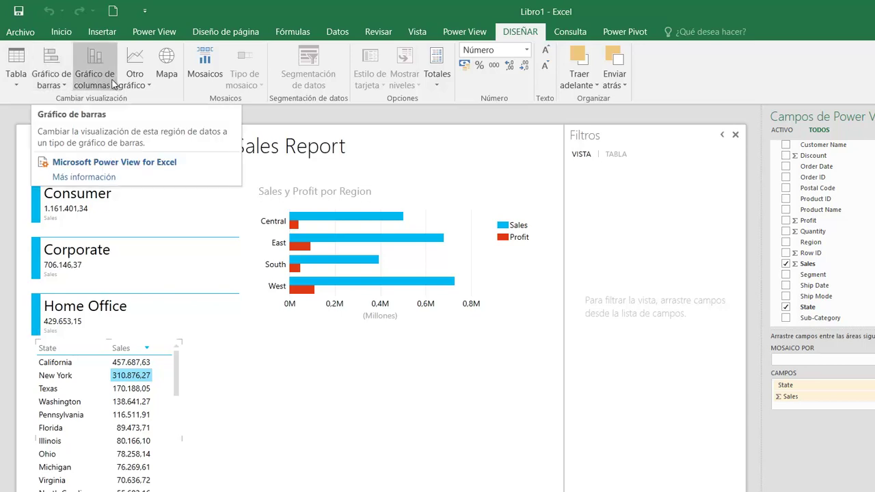
click(170, 75)
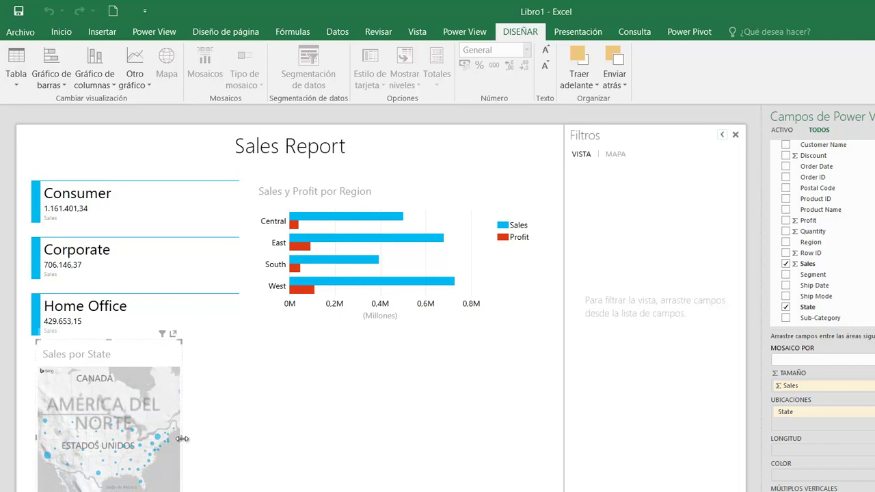
drag(181, 438, 393, 434)
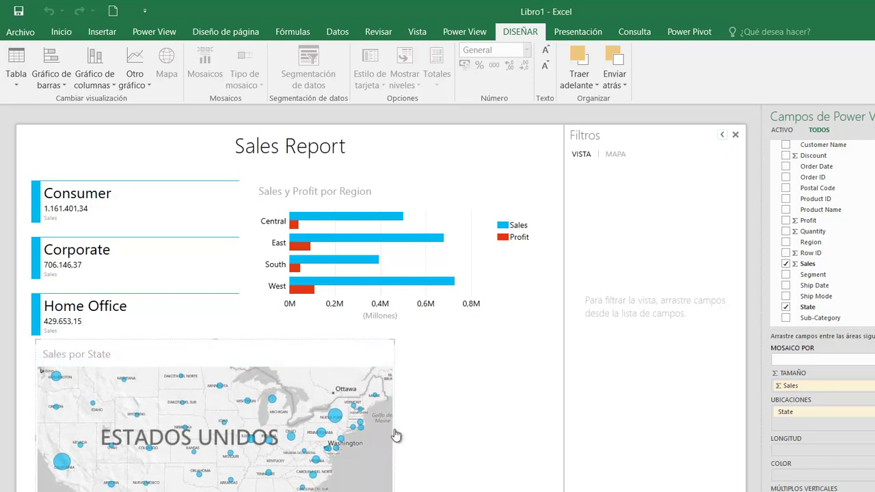
mouse_move(340, 423)
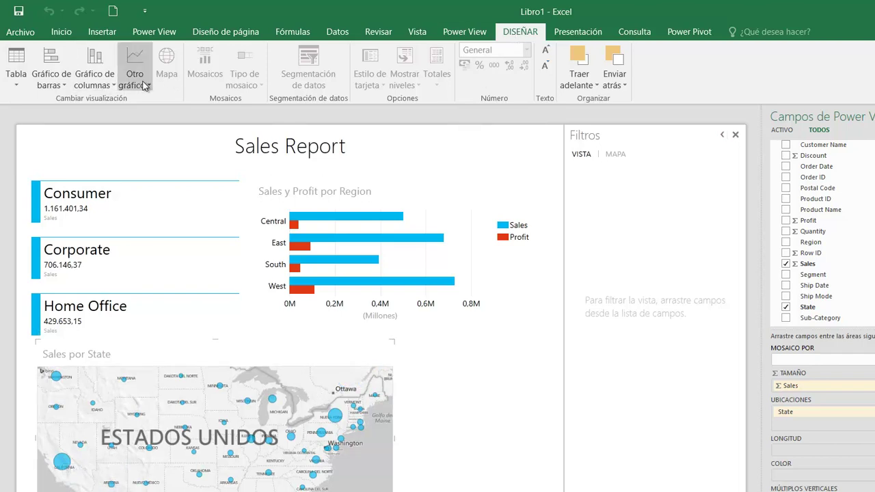
click(462, 34)
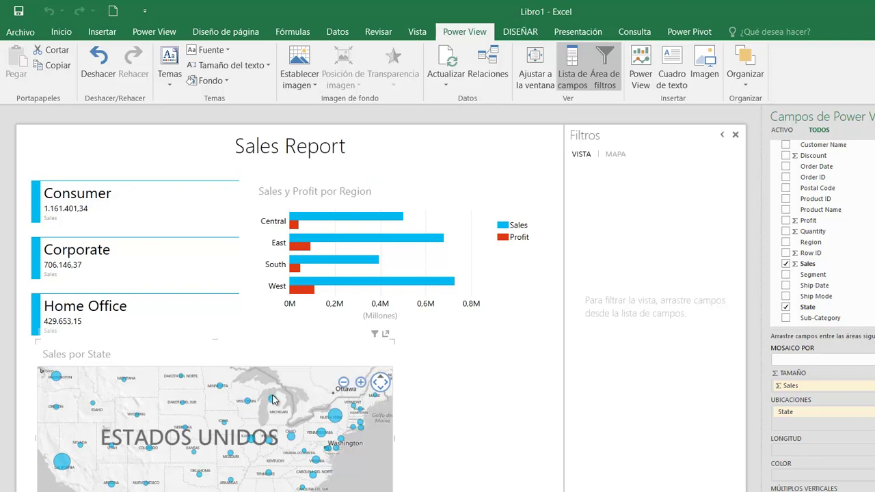
click(520, 33)
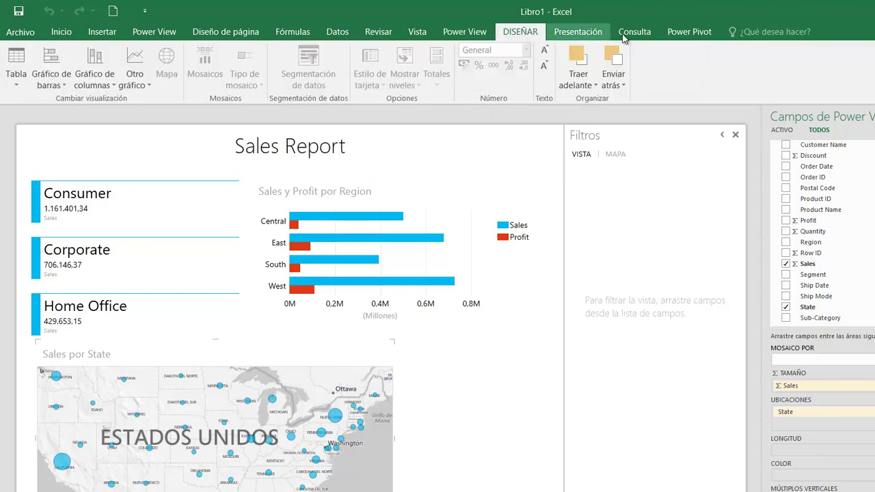
click(704, 33)
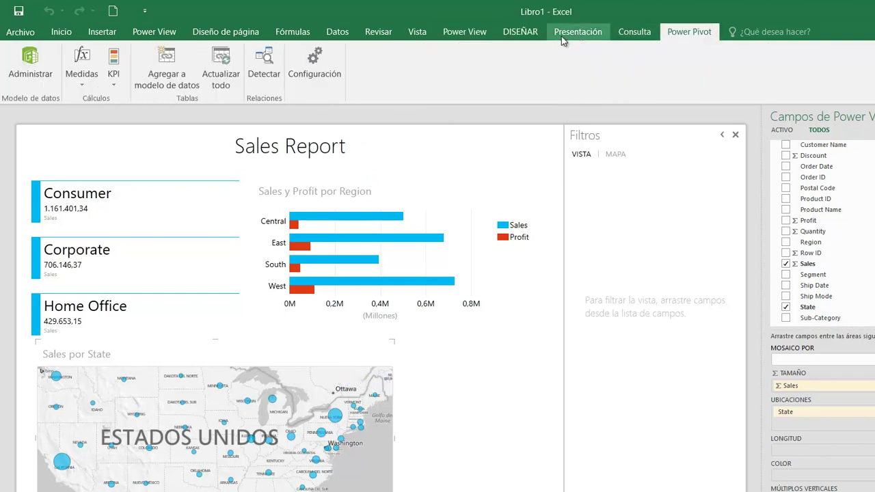
click(521, 32)
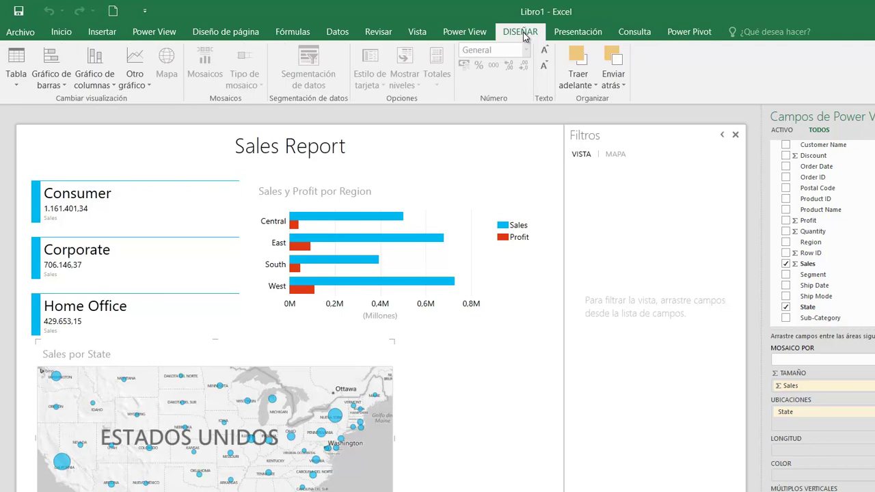
click(136, 84)
click(373, 383)
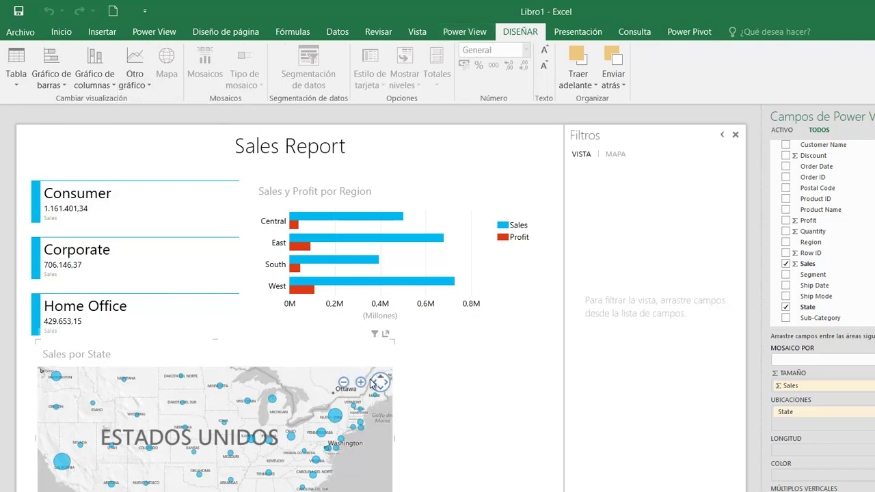
Expand the state sales map to fill the report, look through the background image and theme options, and restore the map's size
click(385, 335)
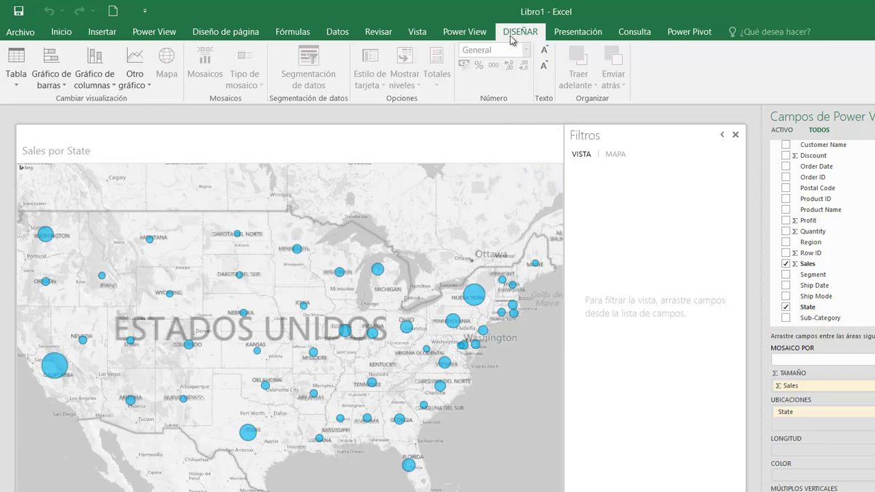
click(141, 82)
click(175, 86)
click(465, 32)
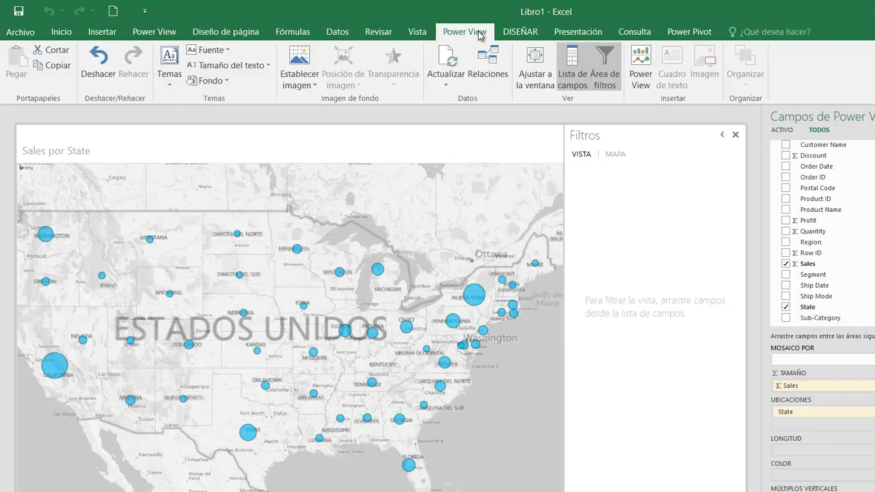
click(308, 83)
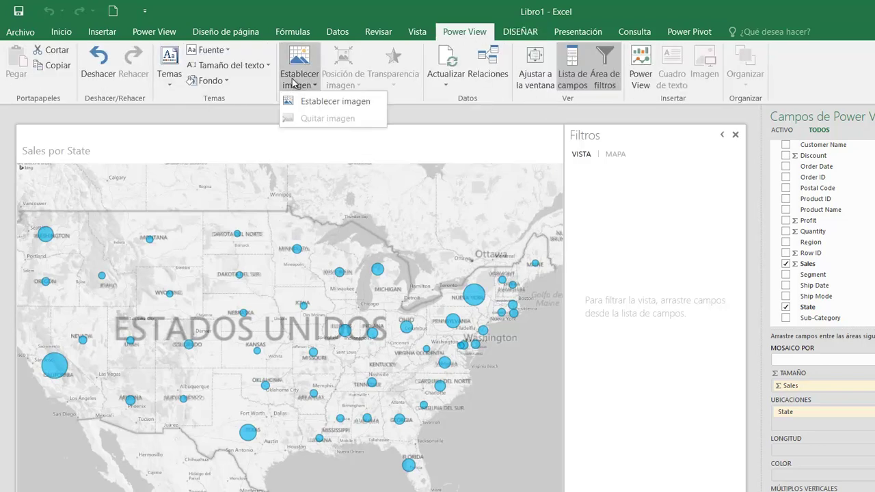
click(181, 81)
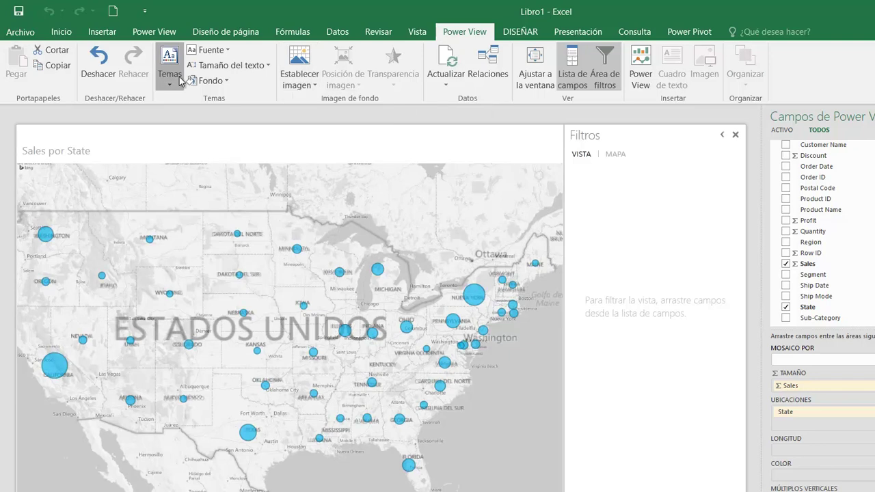
click(179, 79)
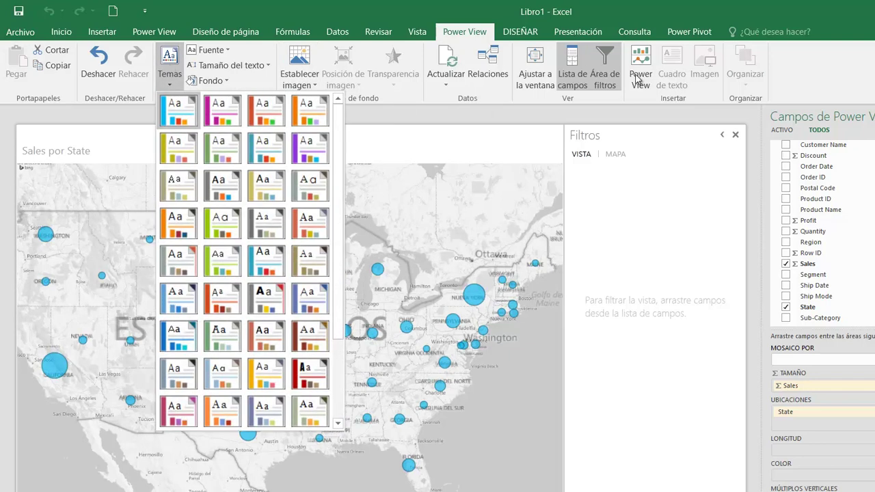
click(521, 35)
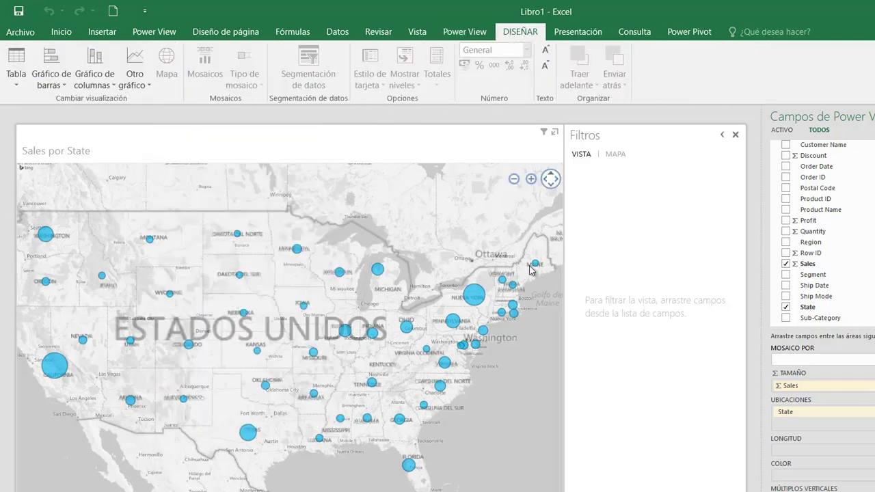
click(553, 131)
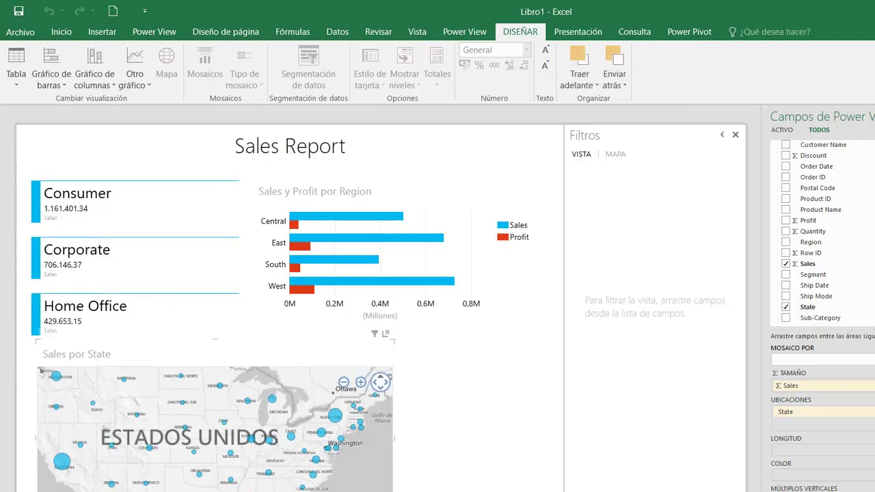
Add centered data labels to the state sales map
click(578, 32)
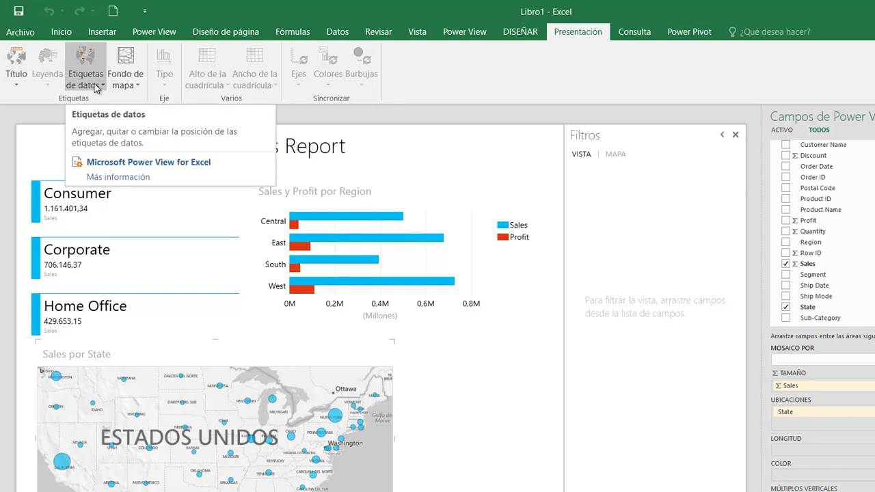
click(16, 74)
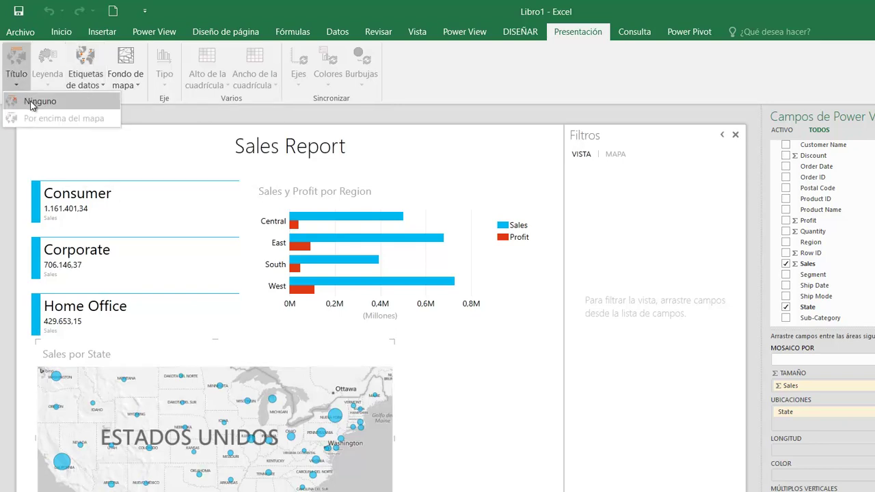
click(99, 85)
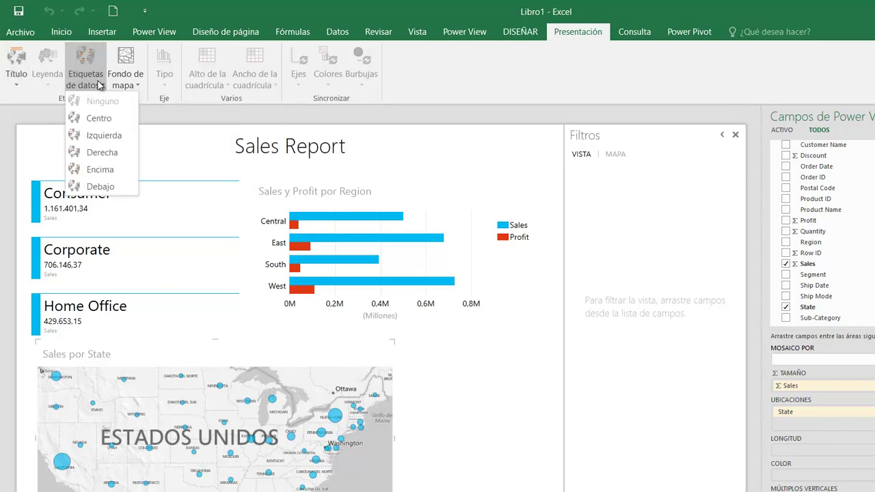
click(97, 123)
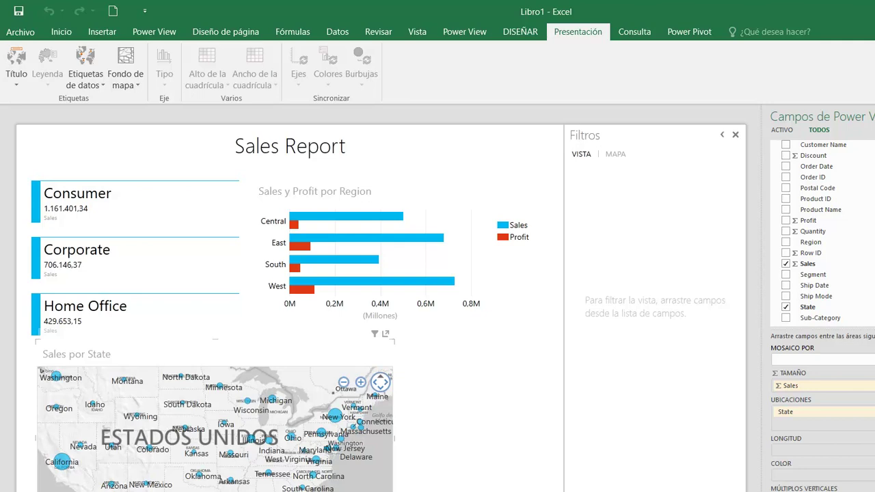
Try the color road and aerial satellite backgrounds on the state sales map, settling on the color road map
click(124, 89)
click(149, 101)
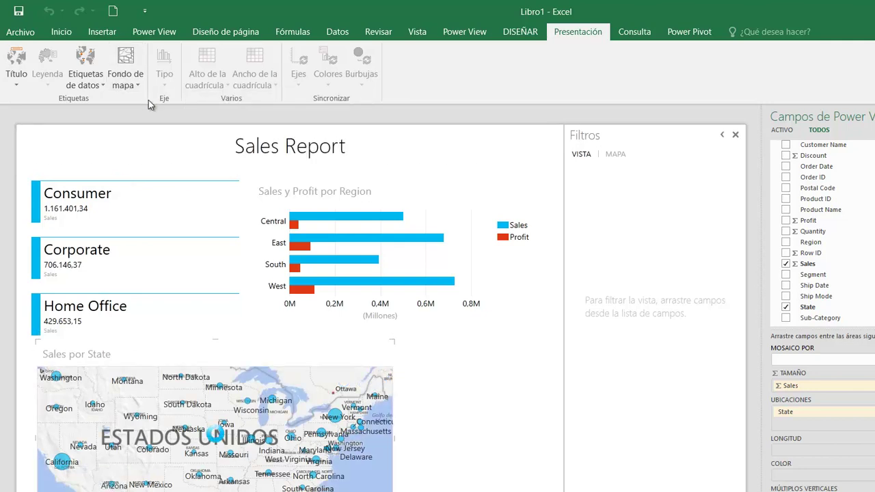
click(125, 77)
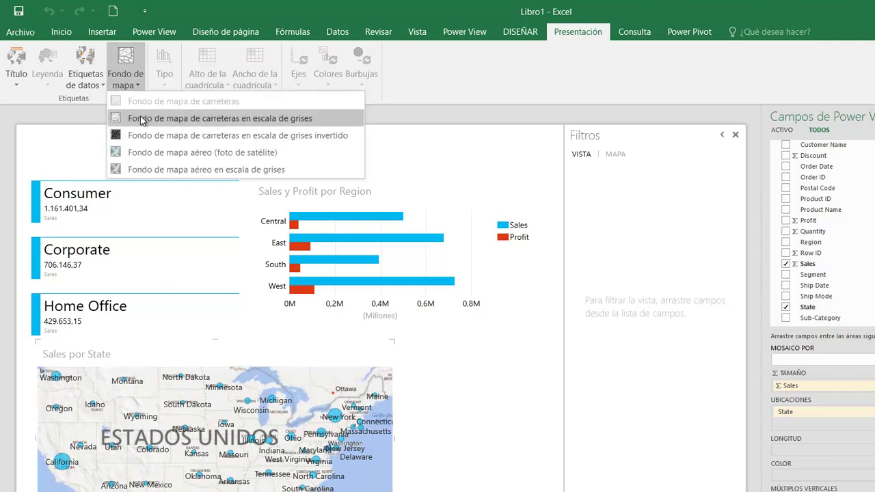
click(144, 151)
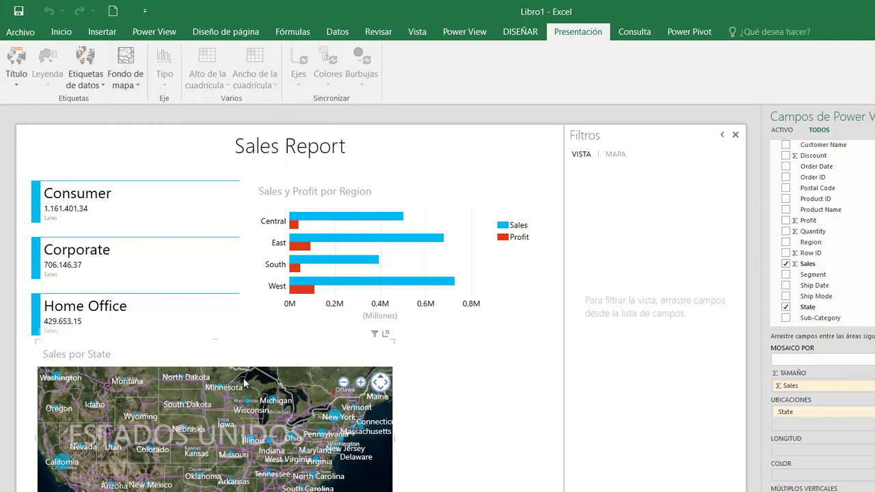
click(125, 75)
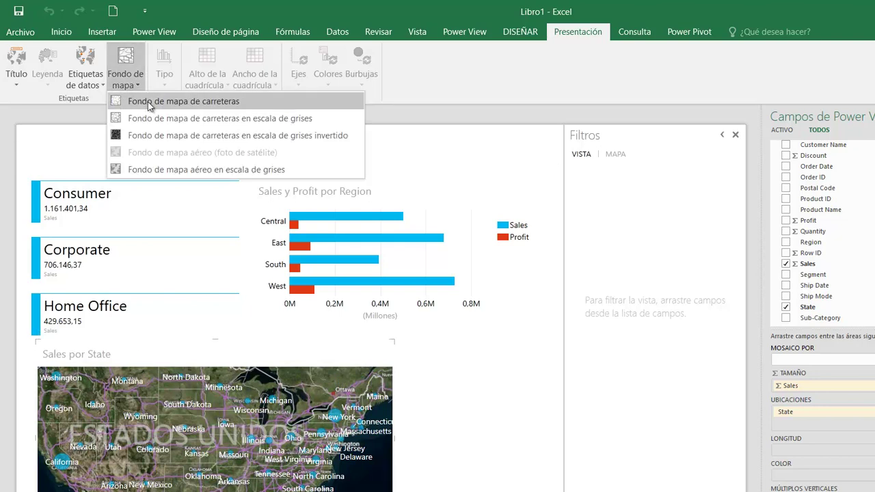
click(147, 101)
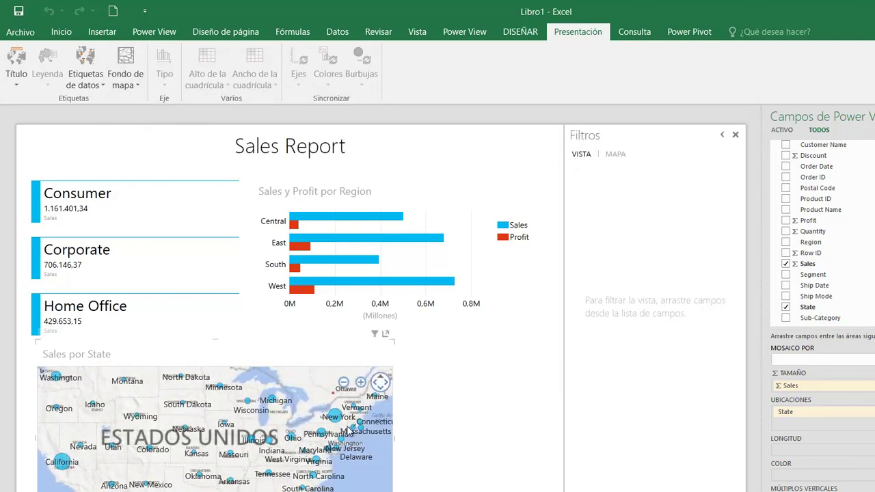
click(526, 33)
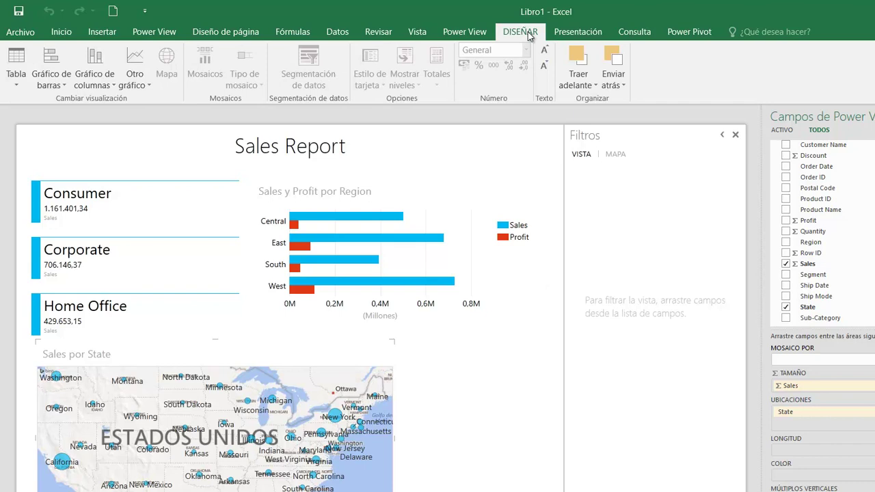
click(570, 33)
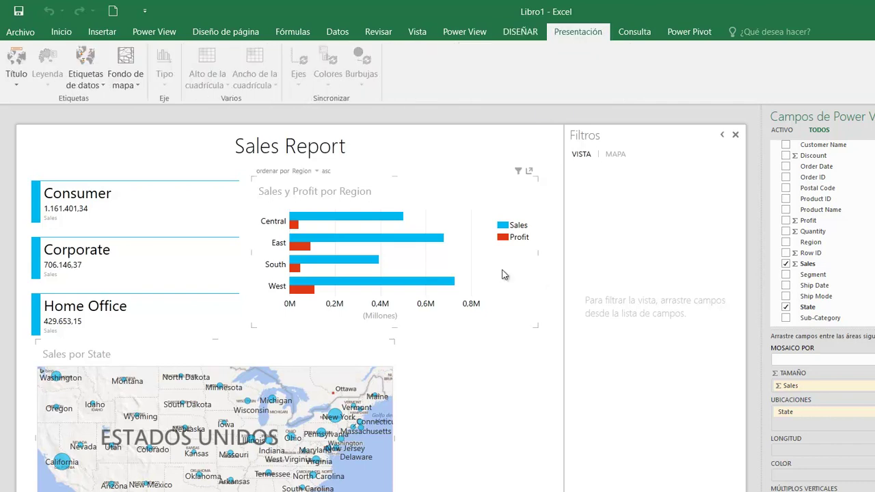
Deselect the map and set the report's background to the solid light gray fill
click(514, 397)
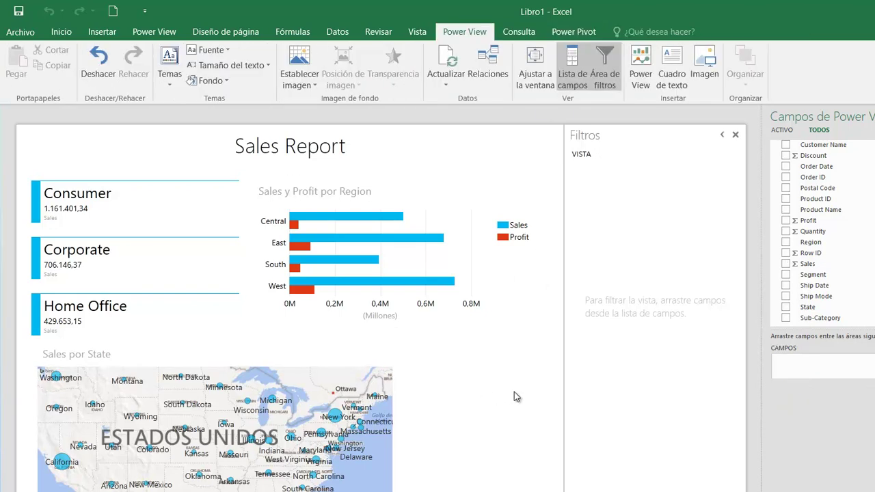
click(297, 80)
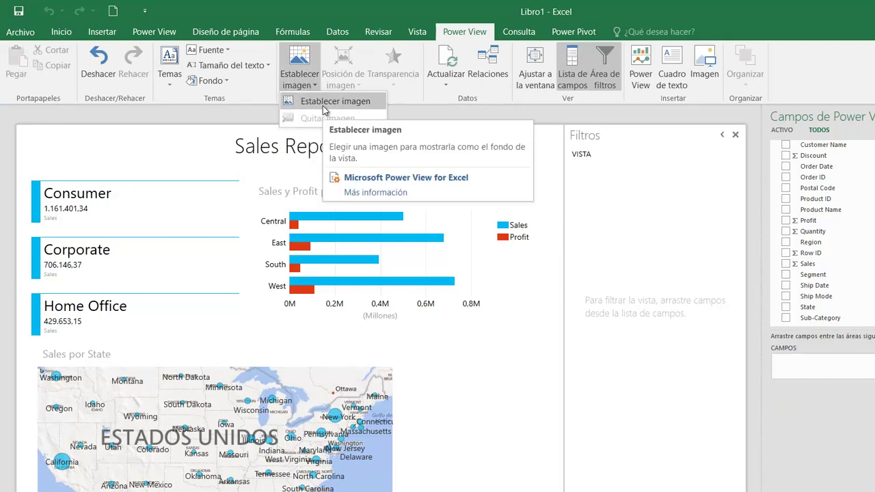
click(205, 80)
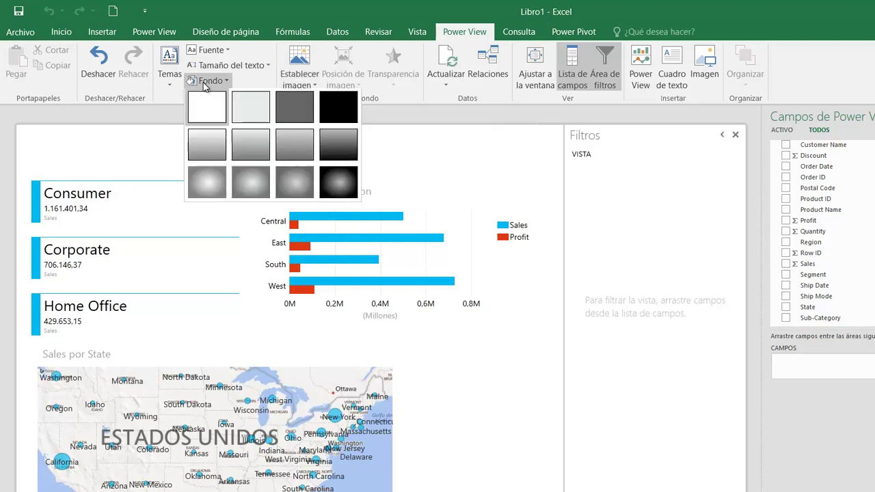
click(250, 111)
click(204, 82)
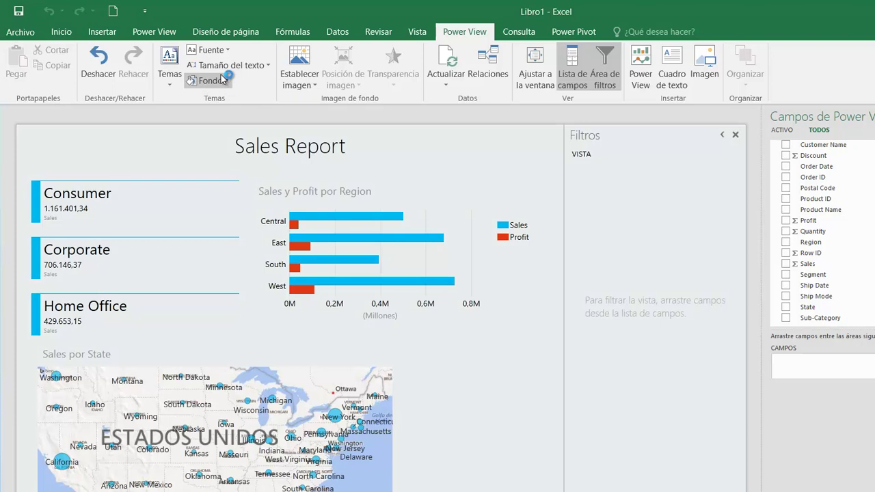
Apply the crimson-accented theme from the ninth row of the theme gallery to the report
click(171, 77)
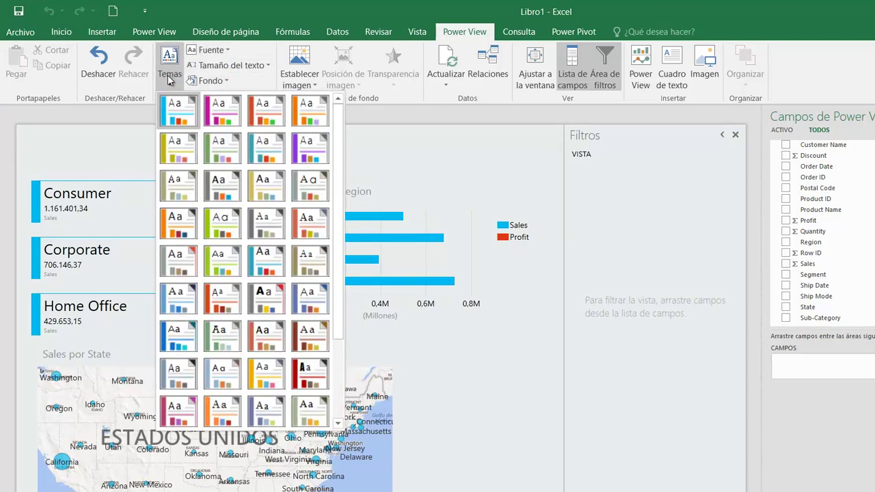
click(186, 417)
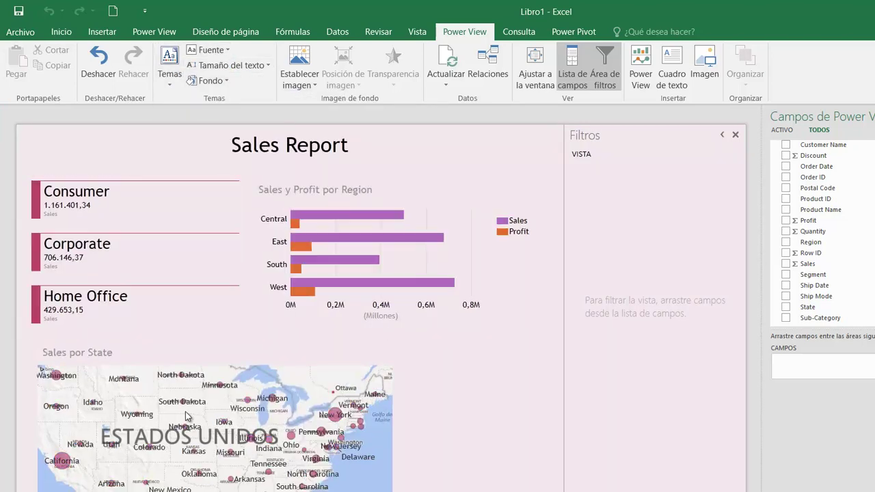